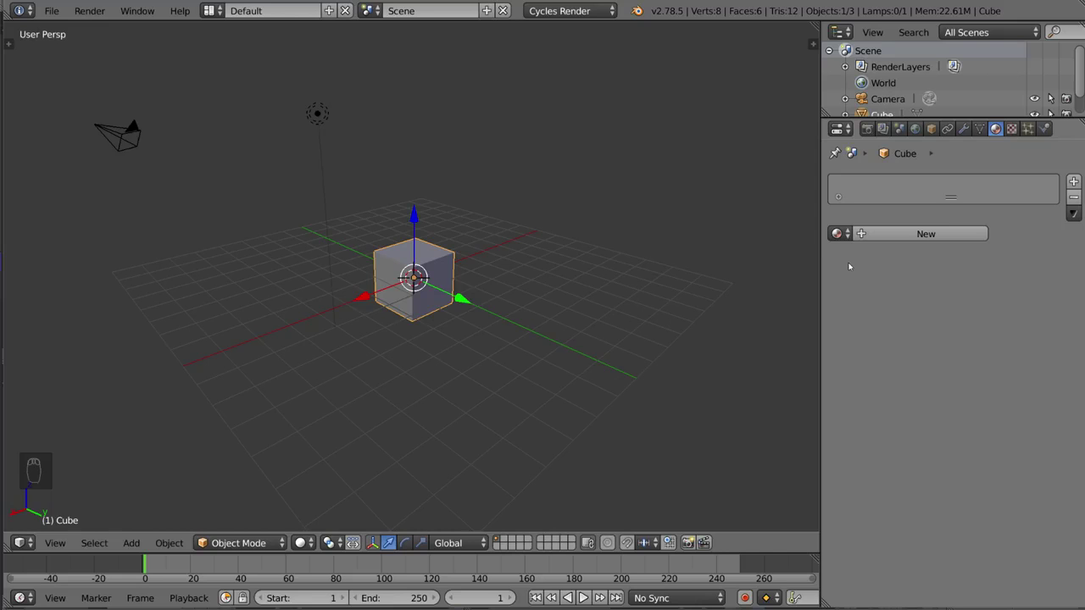
Split the 3D viewport into two stacked areas and switch the upper one to the Node Editor.
key("ctrl+z")
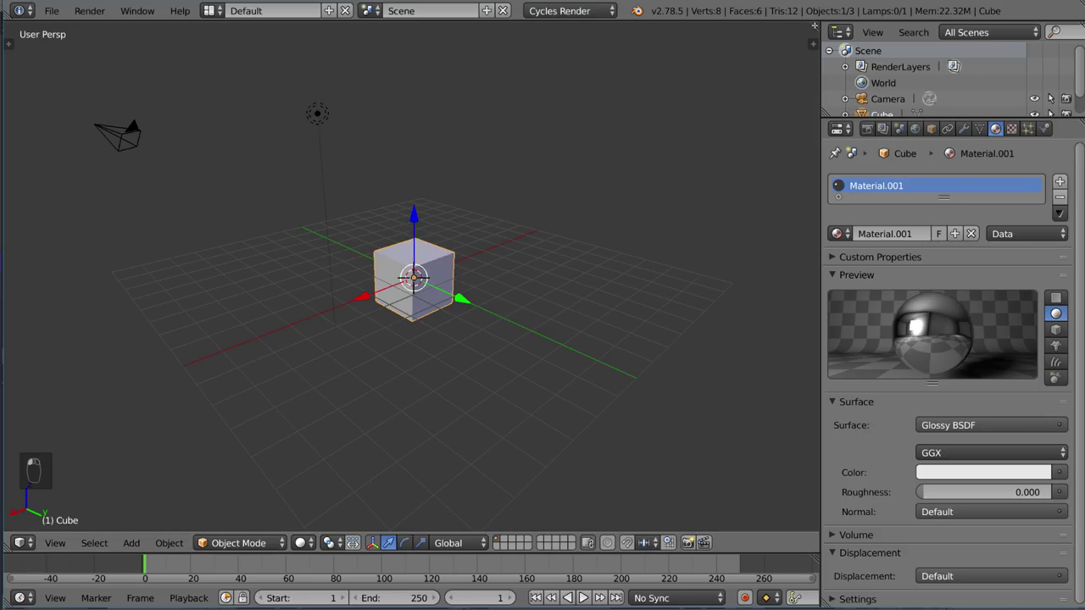
left_click_drag(812, 25, 763, 298)
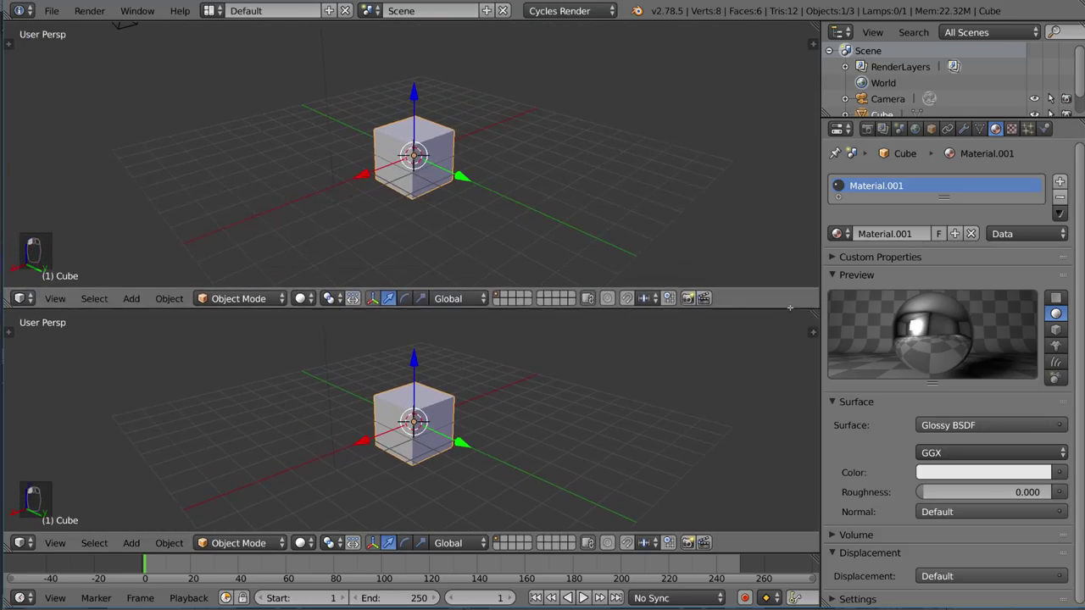
left_click(28, 300)
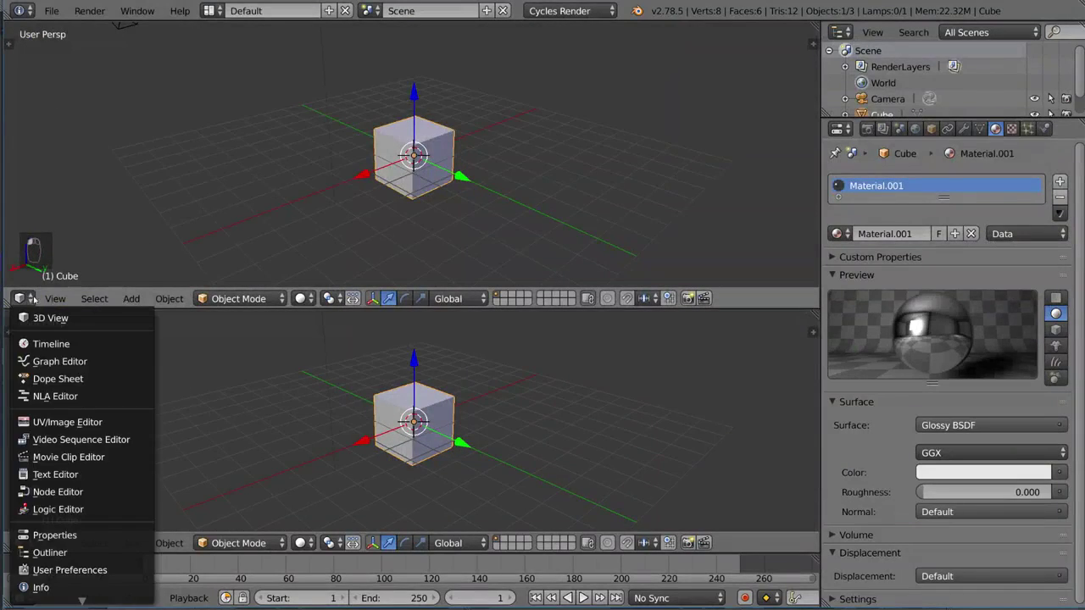
left_click(59, 491)
scroll(354, 182, "up", 5)
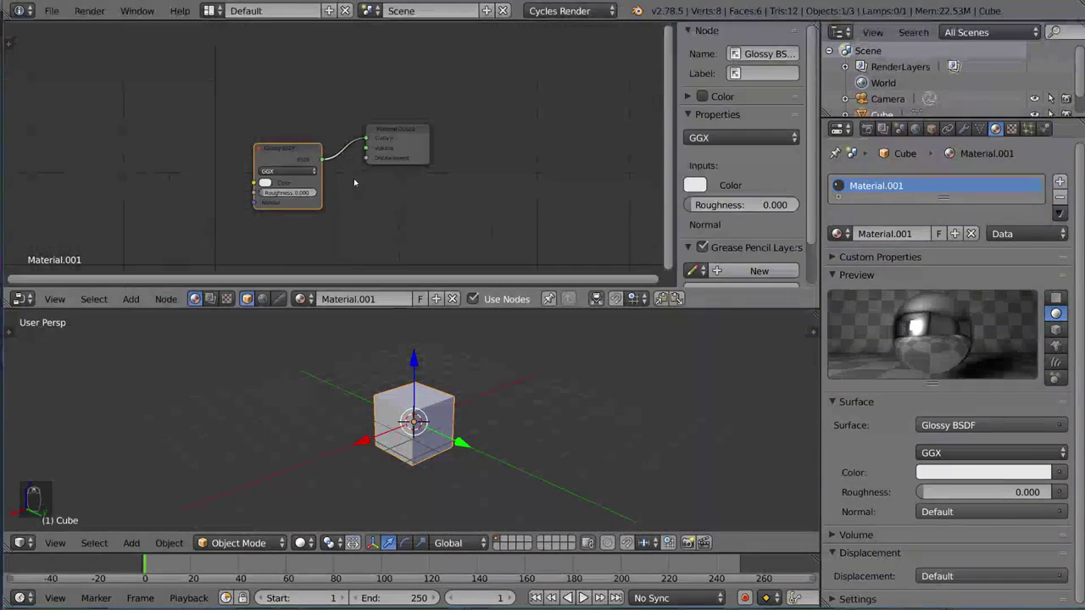
Switch the node editor to the texture node tree and back to the material nodes.
left_click(457, 138)
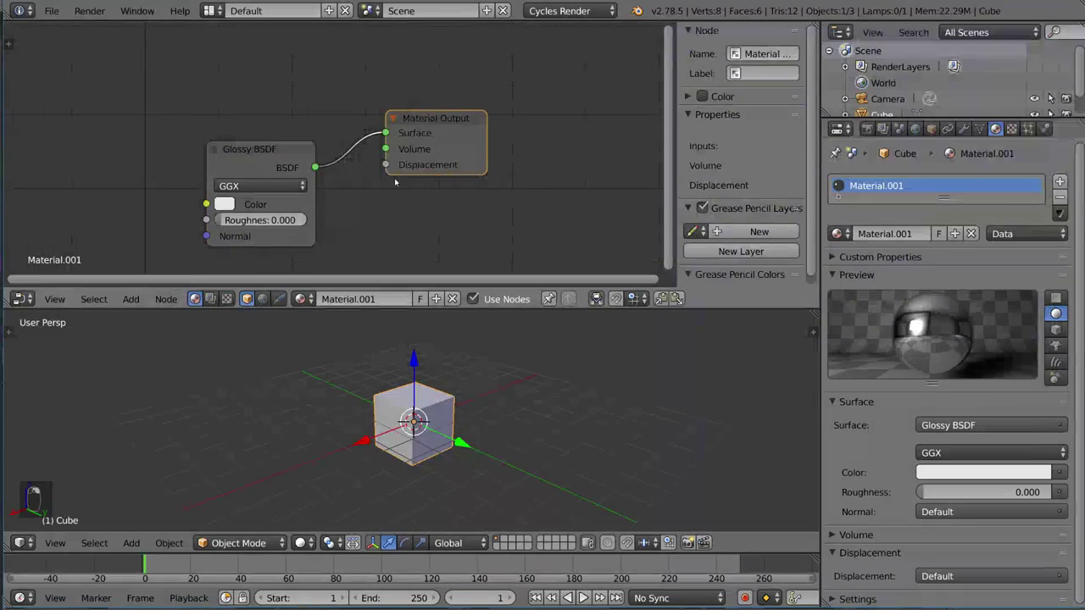
left_click(211, 299)
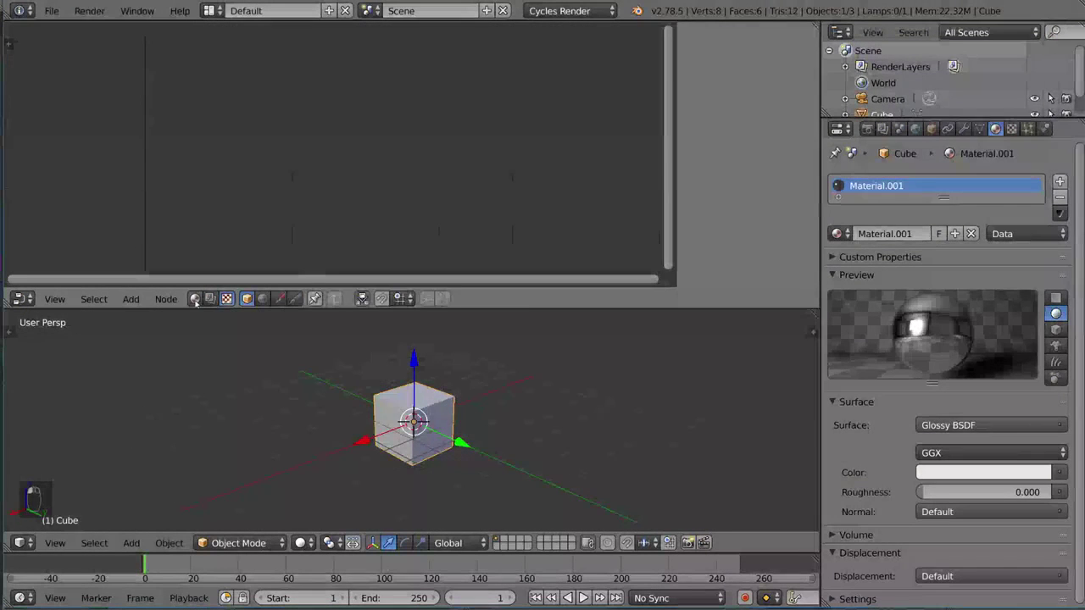
left_click(194, 299)
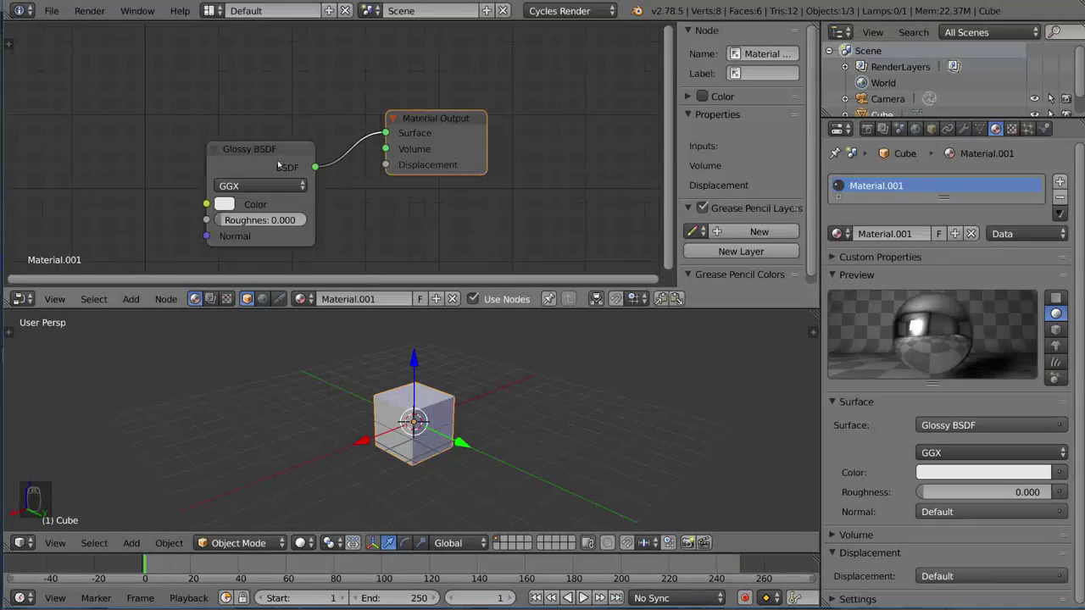
Spread the Glossy BSDF and Material Output nodes apart so they sit roughly level with each other.
right_click_drag(283, 165, 252, 119)
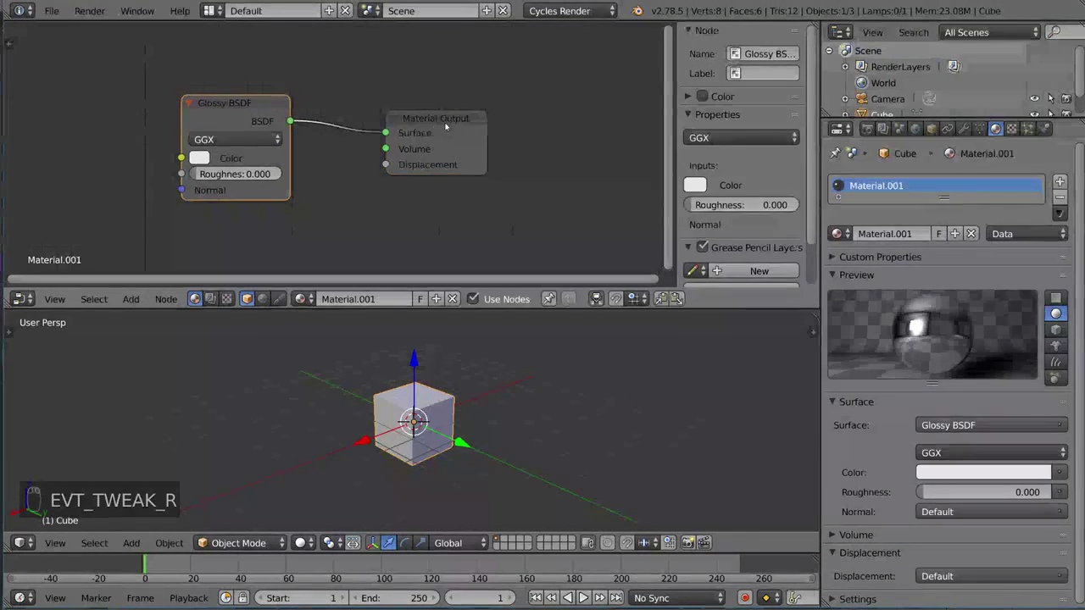
right_click_drag(445, 127, 467, 119)
mouse_move(434, 159)
middle_mouse_down()
mouse_move(492, 149)
mouse_move(447, 148)
middle_mouse_up()
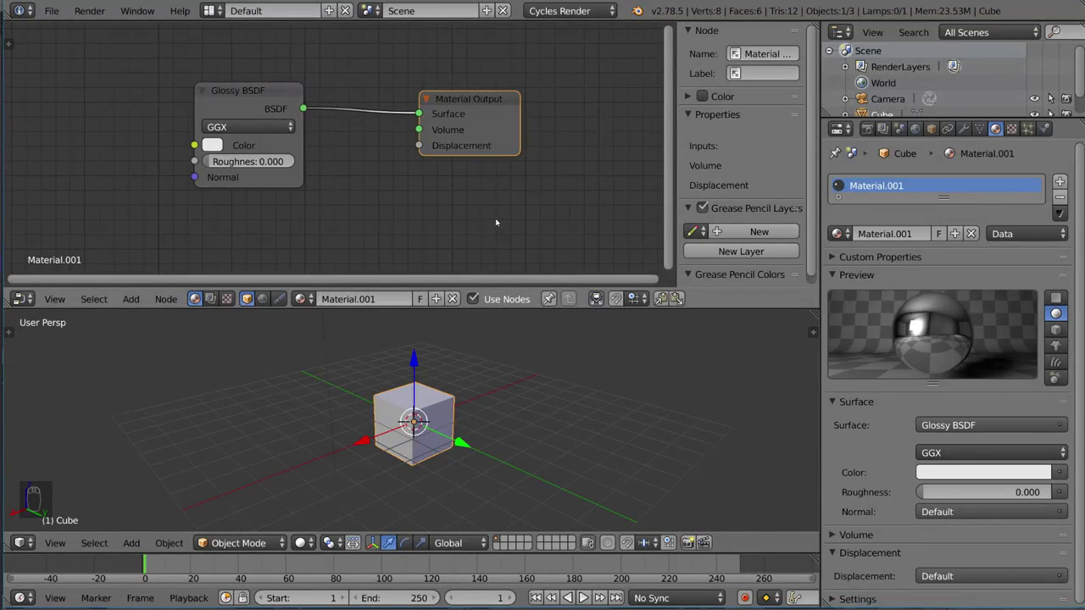
key("g")
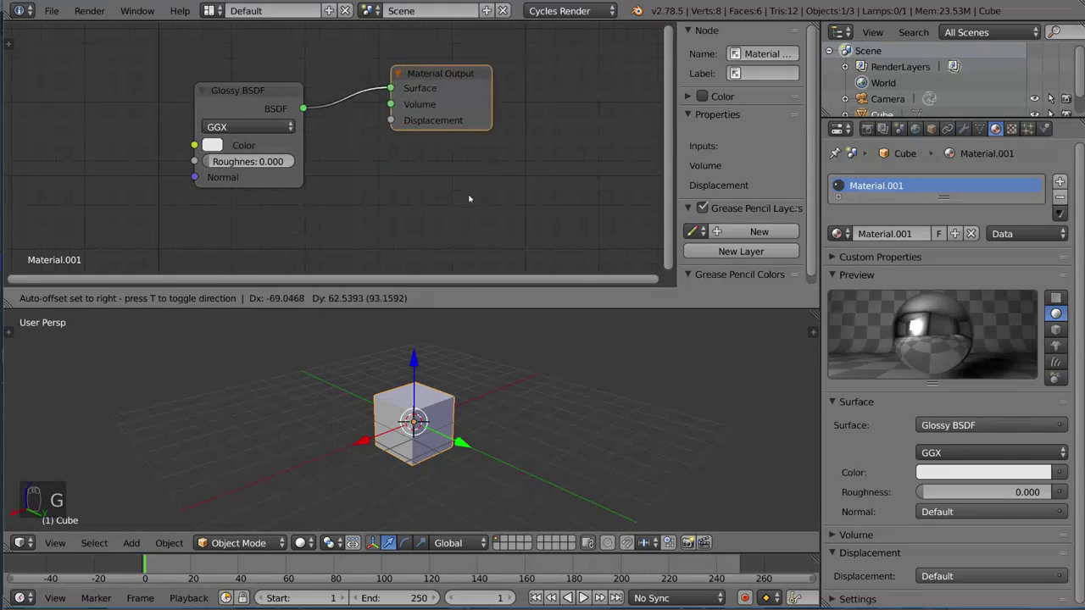
right_click(412, 205)
mouse_move(243, 91)
left_mouse_down()
mouse_move(141, 91)
mouse_move(245, 91)
left_mouse_up()
left_click(463, 101)
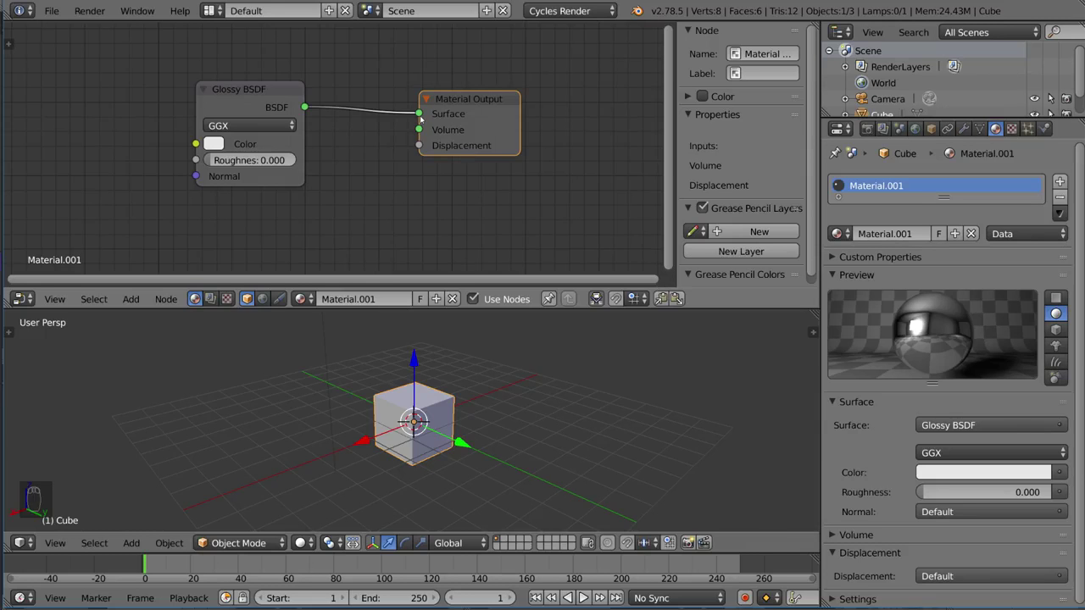
Detach the Glossy BSDF link from the Material Output's Surface input and reattach it.
mouse_move(421, 119)
left_mouse_down()
mouse_move(392, 108)
mouse_move(419, 114)
left_mouse_up()
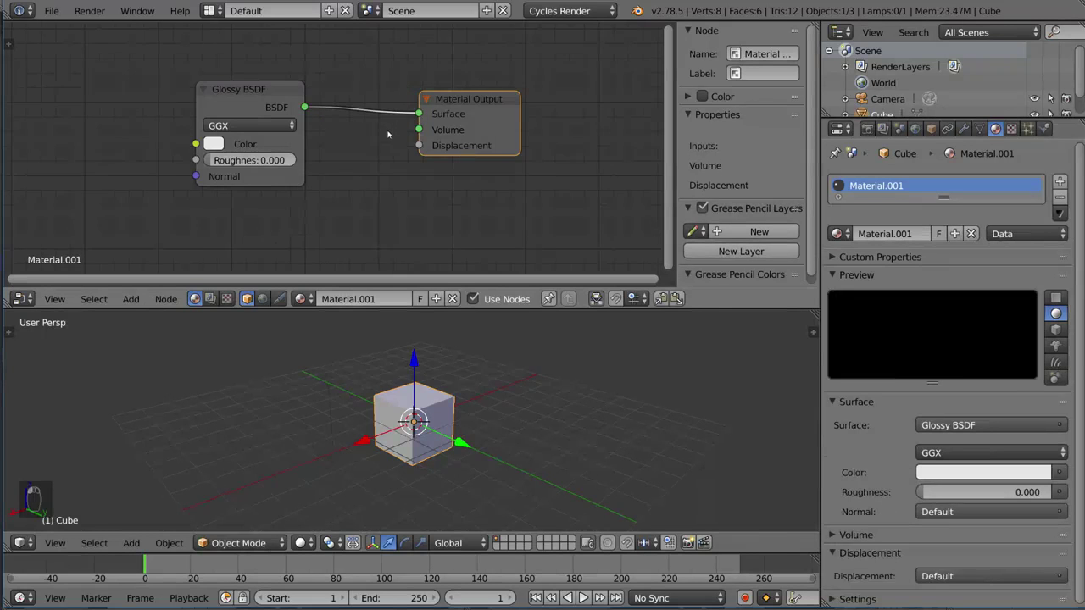
middle_click_drag(388, 134, 405, 162)
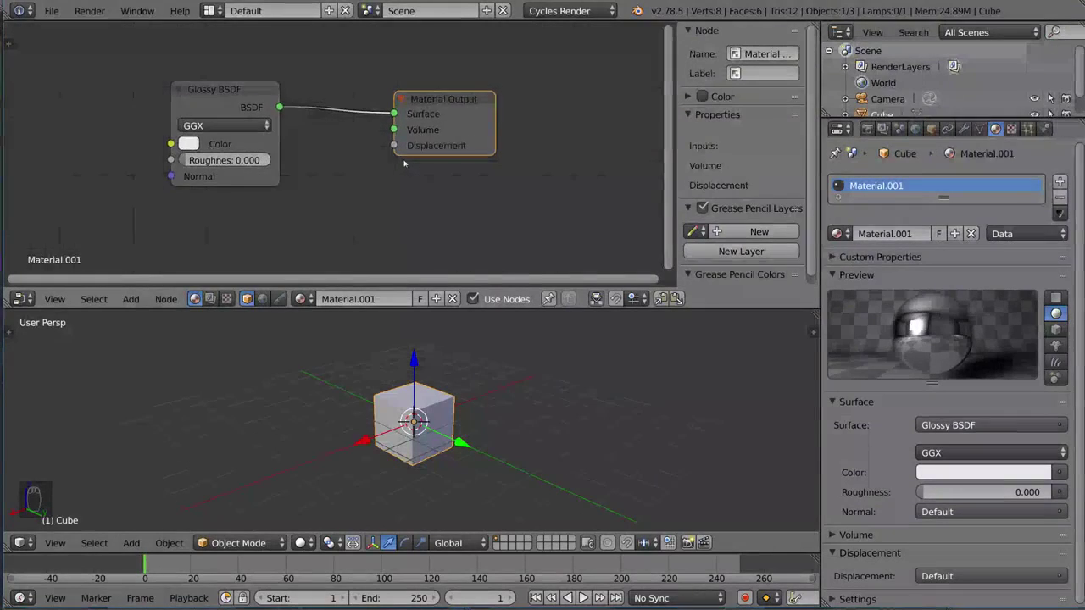
scroll(404, 163, "up", 1)
scroll(405, 163, "down", 3)
scroll(405, 163, "up", 2)
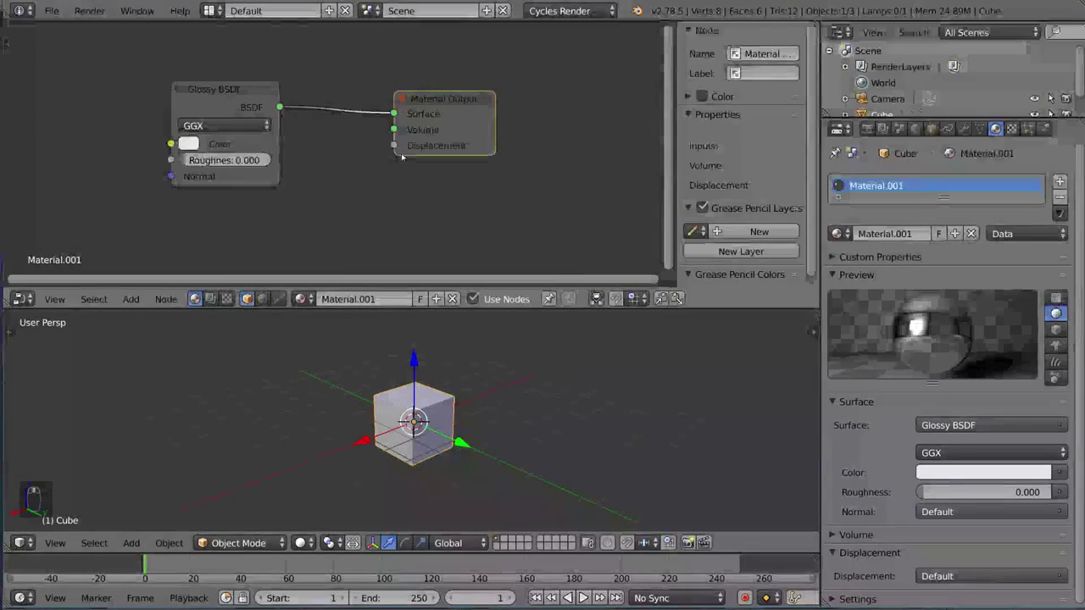
Add a Diffuse BSDF and a second Glossy BSDF node, stacked below the existing Glossy BSDF.
scroll(401, 153, "down", 2)
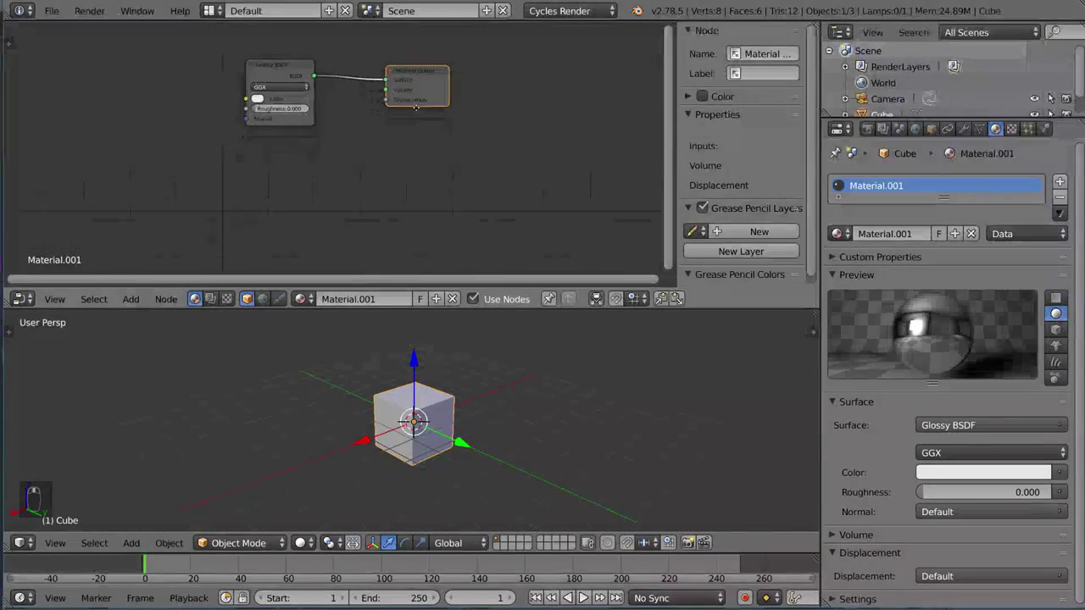
key("shift+a")
mouse_move(311, 170)
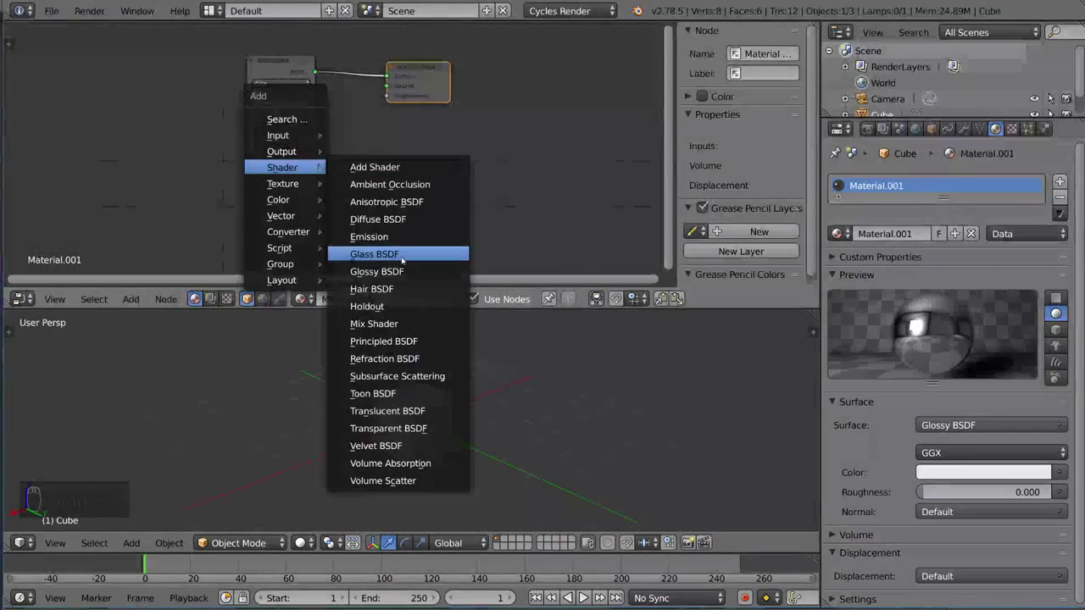
left_click(378, 219)
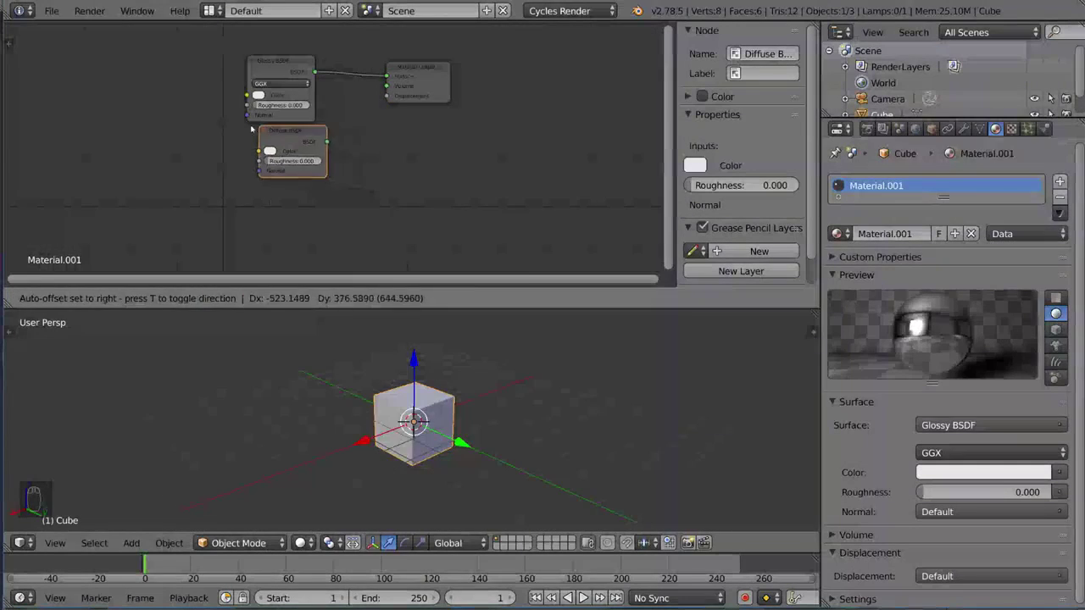
left_click(293, 157)
key("shift+a")
mouse_move(370, 148)
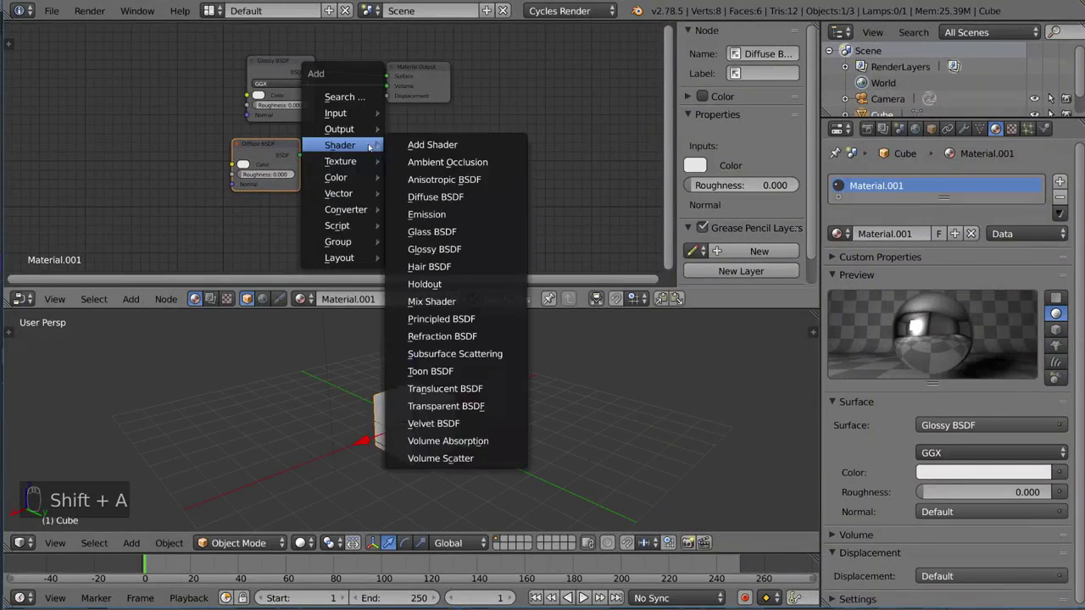
left_click(434, 249)
left_click(301, 228)
Add an Ambient Occlusion and an Emission shader node beside the Diffuse and second Glossy BSDF nodes.
key("shift+a")
mouse_move(390, 156)
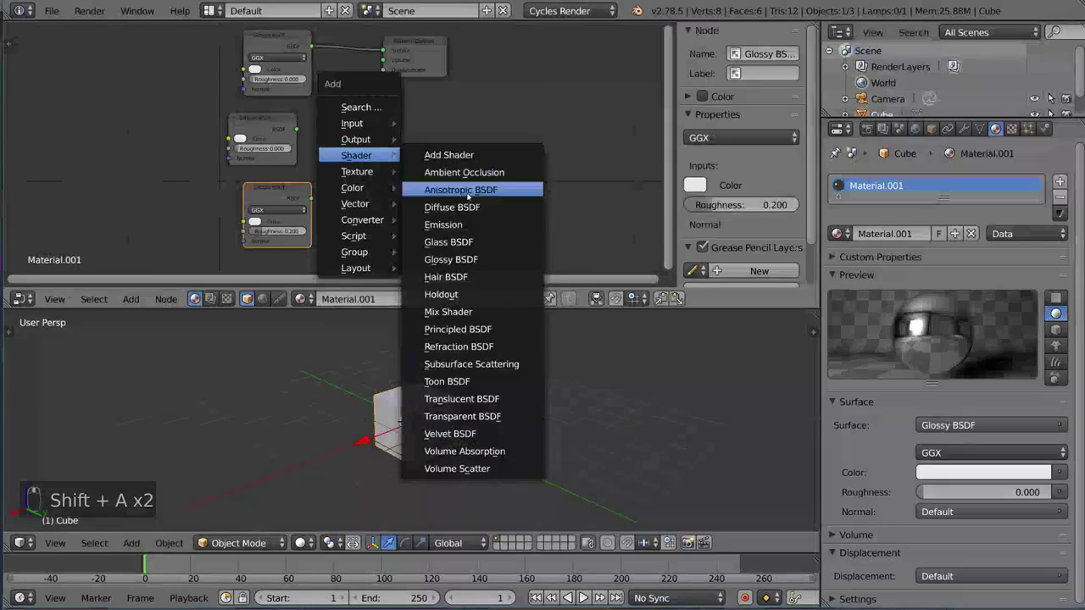
left_click(466, 172)
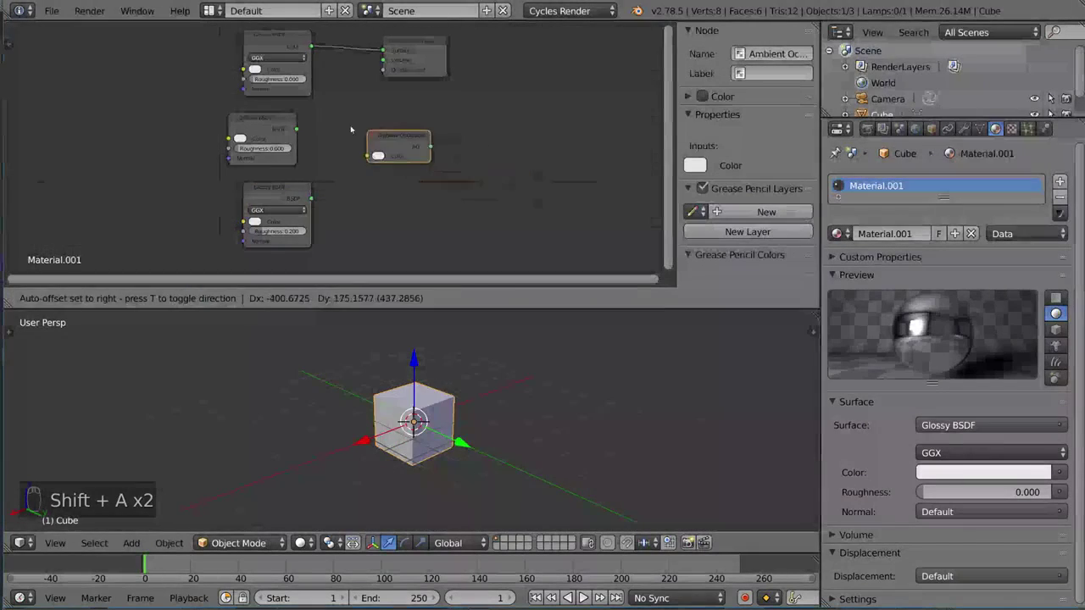
left_click(356, 133)
key("shift+a")
mouse_move(348, 122)
left_click(430, 192)
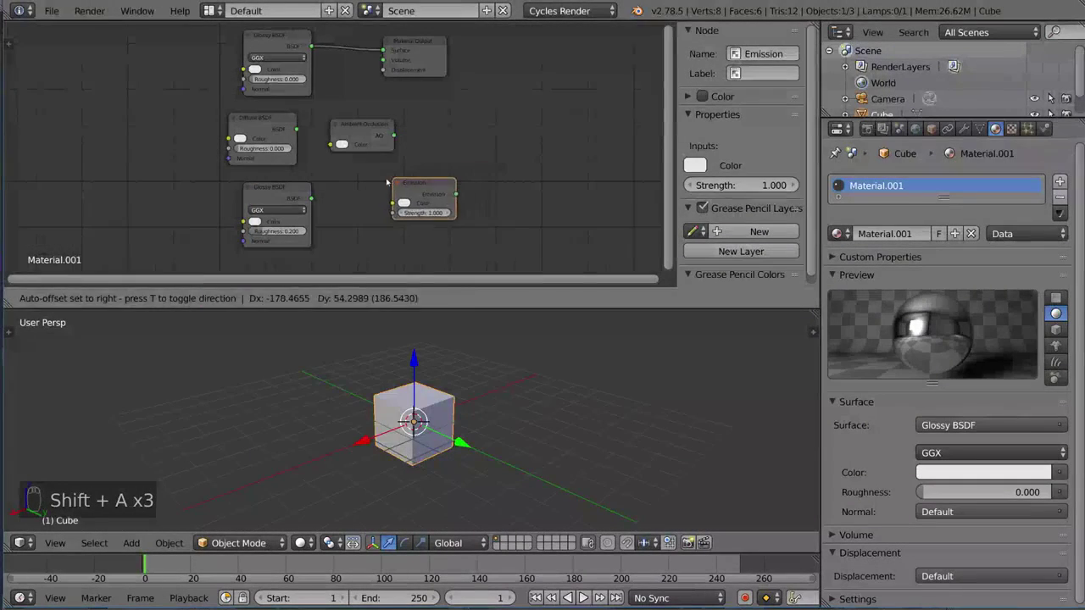
left_click(385, 170)
Move the Emission and Ambient Occlusion nodes into the column below the second Glossy BSDF.
scroll(471, 155, "down", 3)
middle_click_drag(472, 155, 518, 99)
key("g")
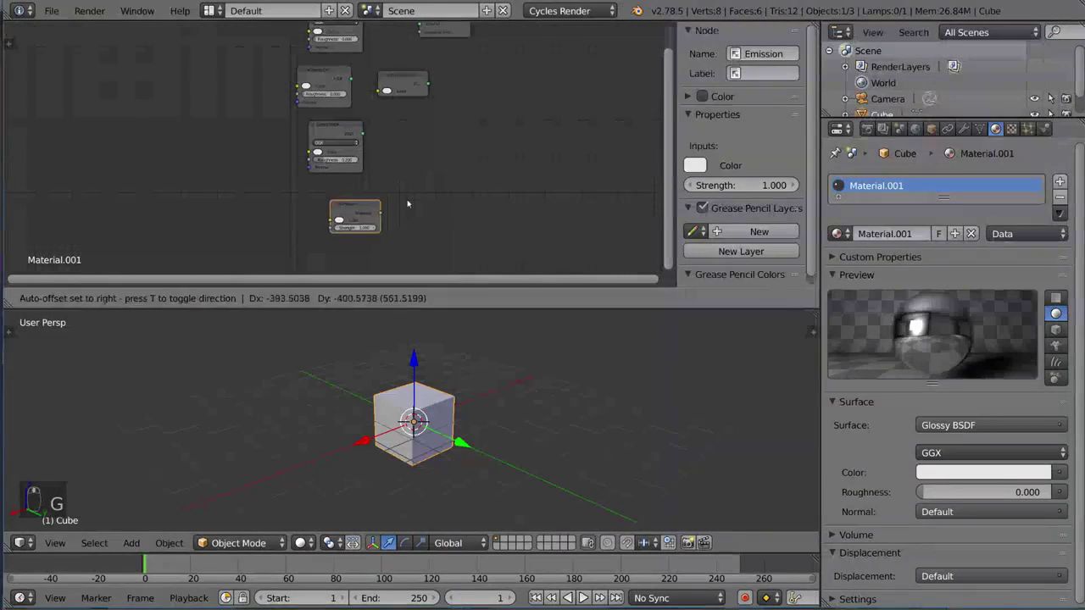
left_click(378, 204)
left_click(405, 94)
key("g")
left_click(328, 271)
Link the Diffuse BSDF to the Material Output's Surface input, then reconnect the first Glossy BSDF there.
mouse_move(395, 147)
middle_mouse_down()
mouse_move(407, 190)
mouse_move(402, 167)
middle_mouse_up()
scroll(392, 151, "up", 2)
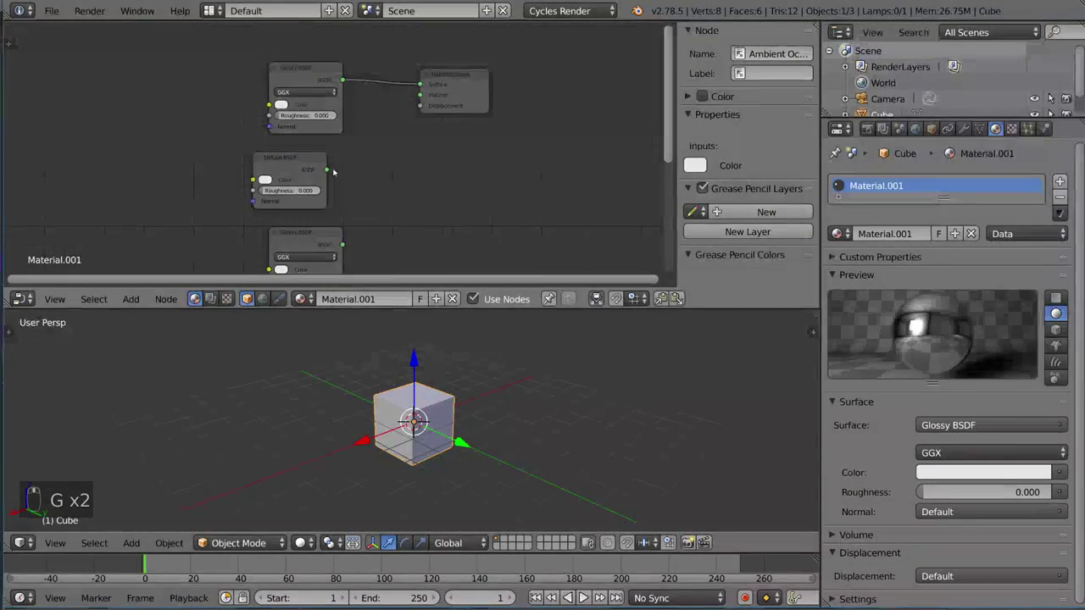
left_click_drag(325, 170, 438, 85)
left_click_drag(325, 170, 421, 84)
left_click_drag(342, 79, 421, 85)
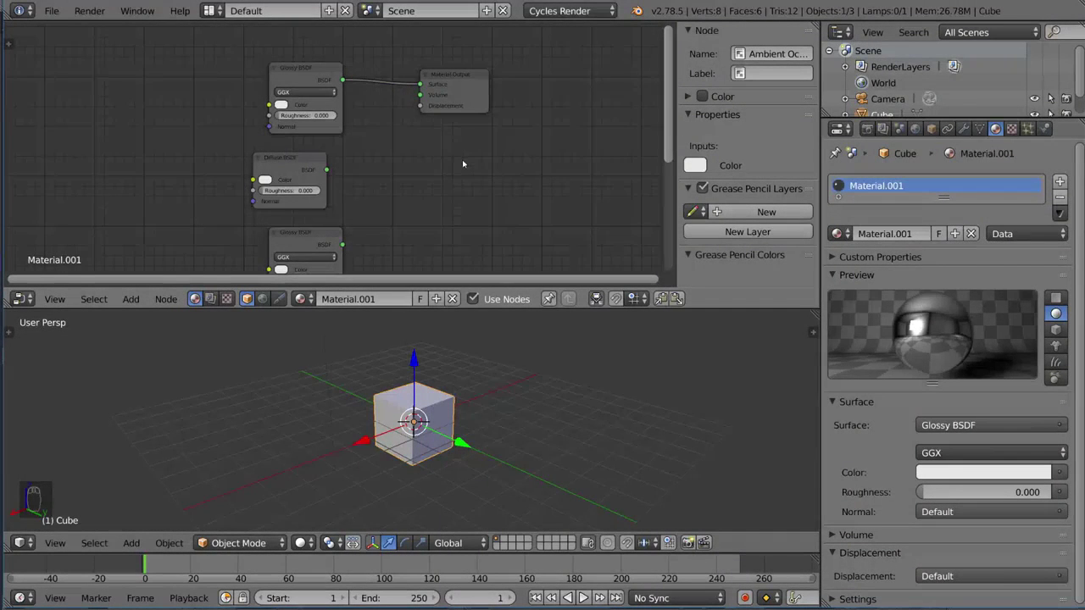
Add an Add Shader node and a Mix Shader node beside the Material Output.
key("shift+a")
mouse_move(464, 161)
left_click(505, 160)
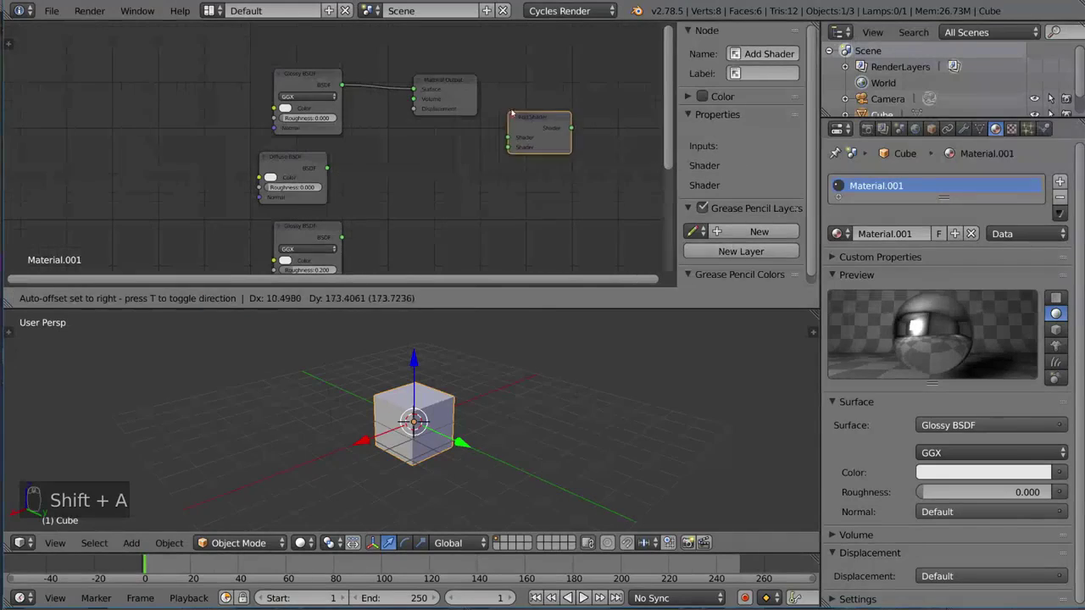
left_click(513, 112)
key("shift+a")
mouse_move(465, 180)
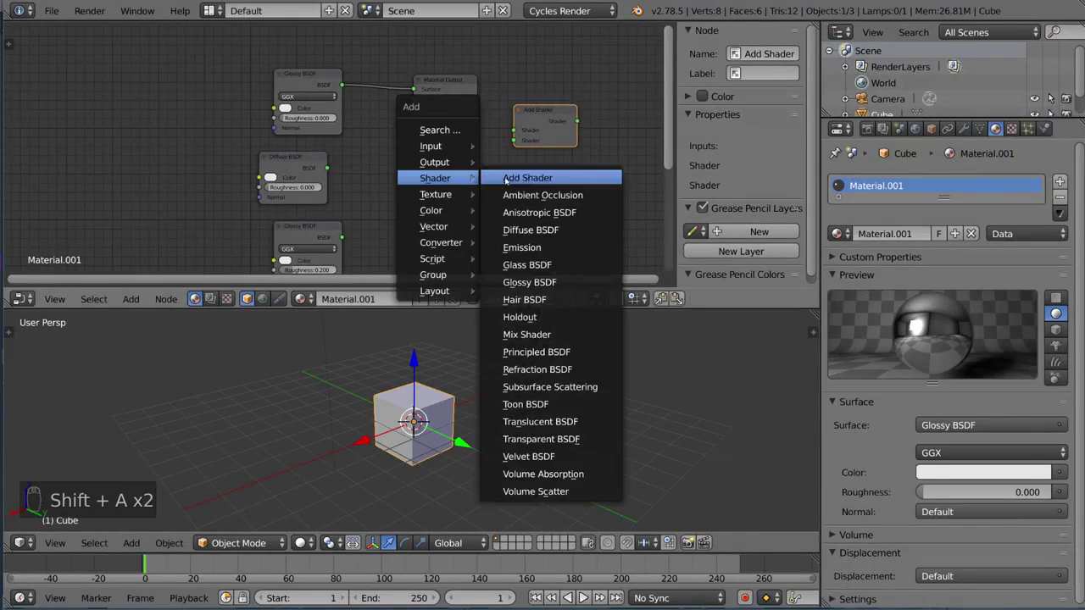
left_click(532, 333)
left_click(517, 159)
Move the Add Shader and Mix Shader nodes below the Material Output and delete the second Glossy BSDF.
middle_click_drag(533, 154, 533, 132)
right_click(544, 115, "shift")
key("g")
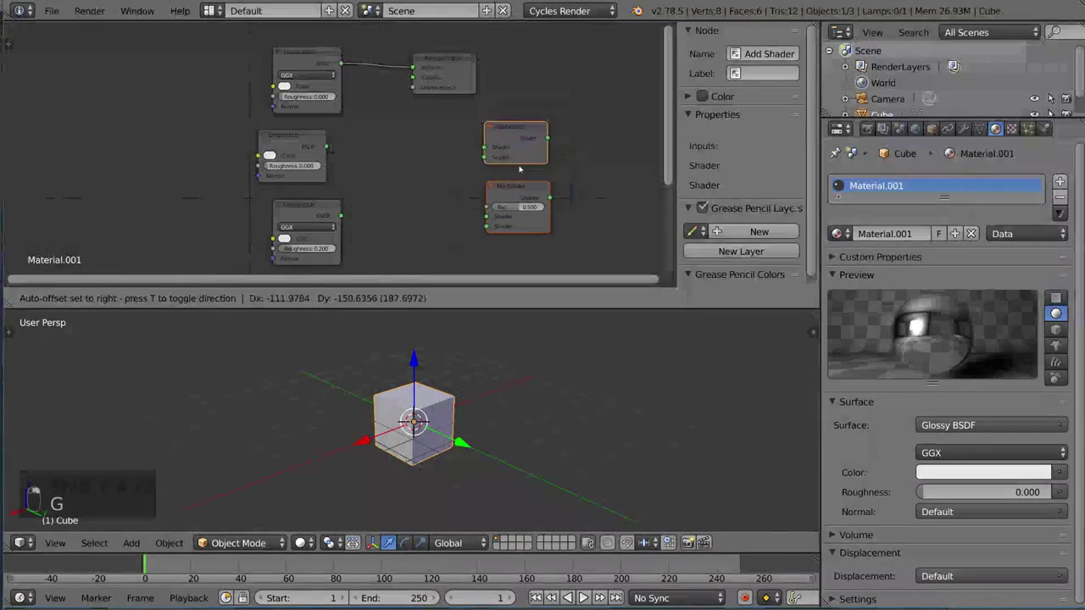
left_click(465, 173)
scroll(480, 145, "up", 3)
middle_click_drag(465, 173, 480, 156)
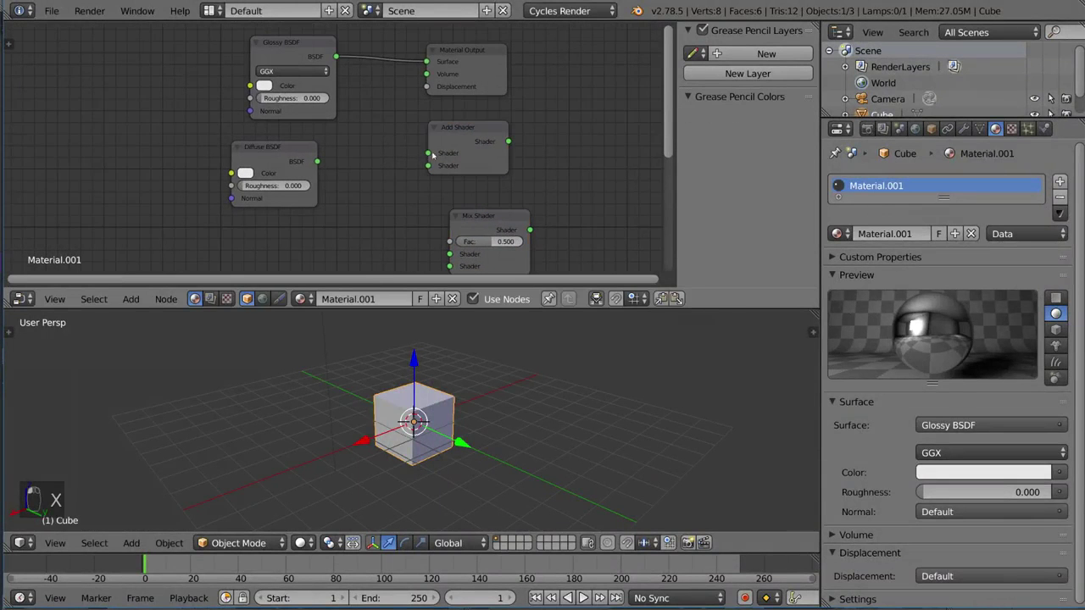
Link the Glossy and Diffuse BSDFs into the Add Shader and its output to the Material Output's Surface.
left_click_drag(336, 57, 428, 153)
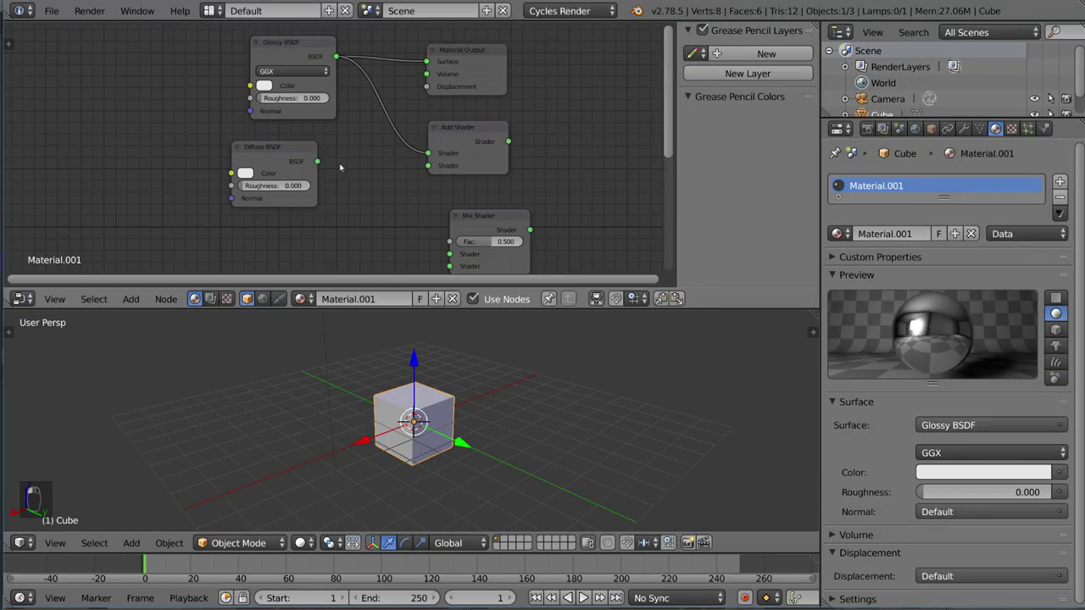
left_click_drag(317, 161, 439, 167)
left_click_drag(510, 144, 426, 62)
Arrange the Add Shader between the two BSDF nodes and the Material Output.
right_click(469, 134)
key("g")
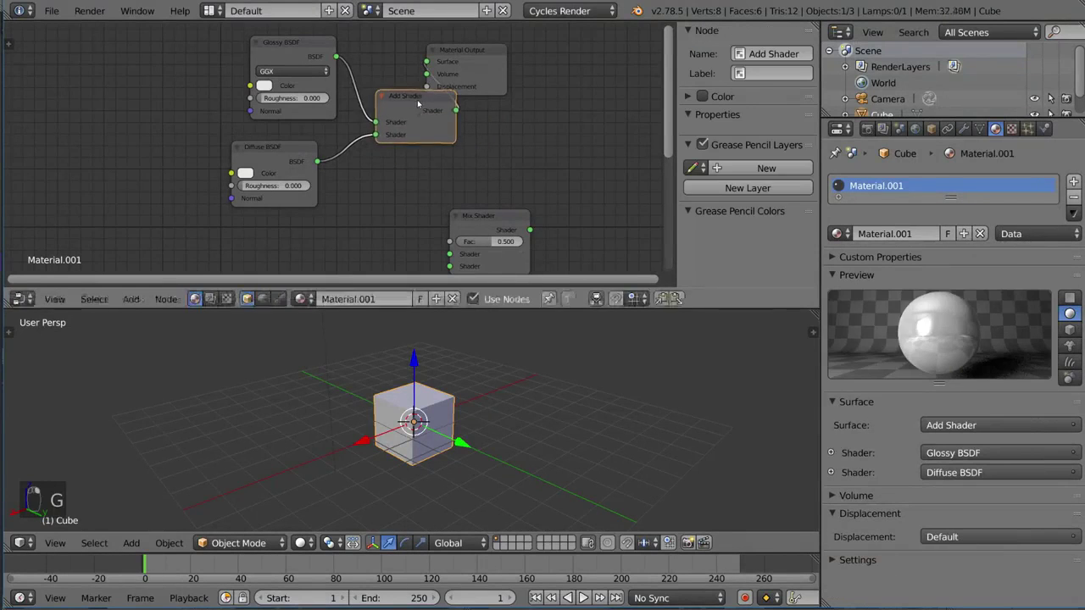
right_click(471, 50)
key("g")
left_click(538, 63)
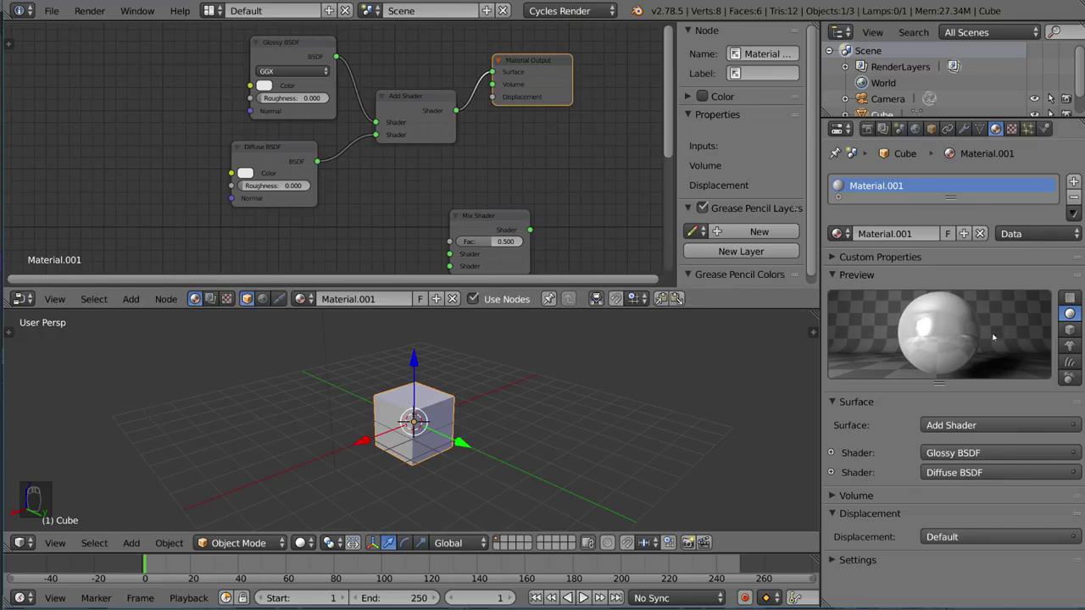
Move the Mix Shader node closer to the space below the Add Shader.
scroll(467, 187, "down", 2)
middle_click_drag(485, 222, 467, 186)
right_click(465, 183)
key("g")
left_click(436, 186)
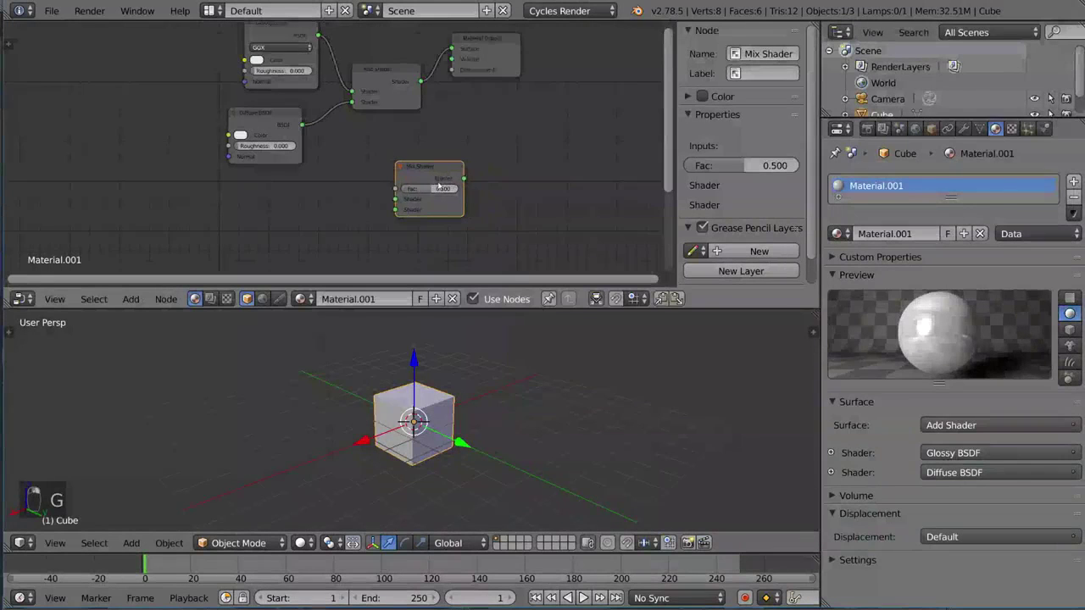
Move the Emission and Ambient Occlusion nodes up beneath the Diffuse BSDF, facing the Mix Shader's inputs.
scroll(350, 145, "down", 3)
middle_click_drag(456, 126, 441, 77)
right_click(283, 212)
key("g")
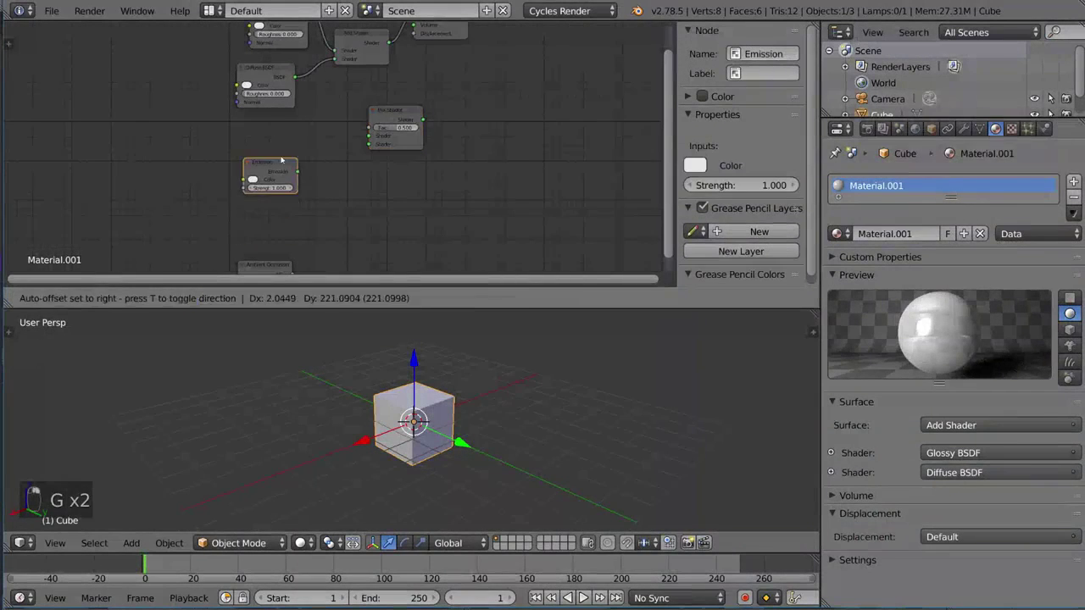
left_click(287, 133)
right_click(269, 267)
key("g")
left_click(278, 190)
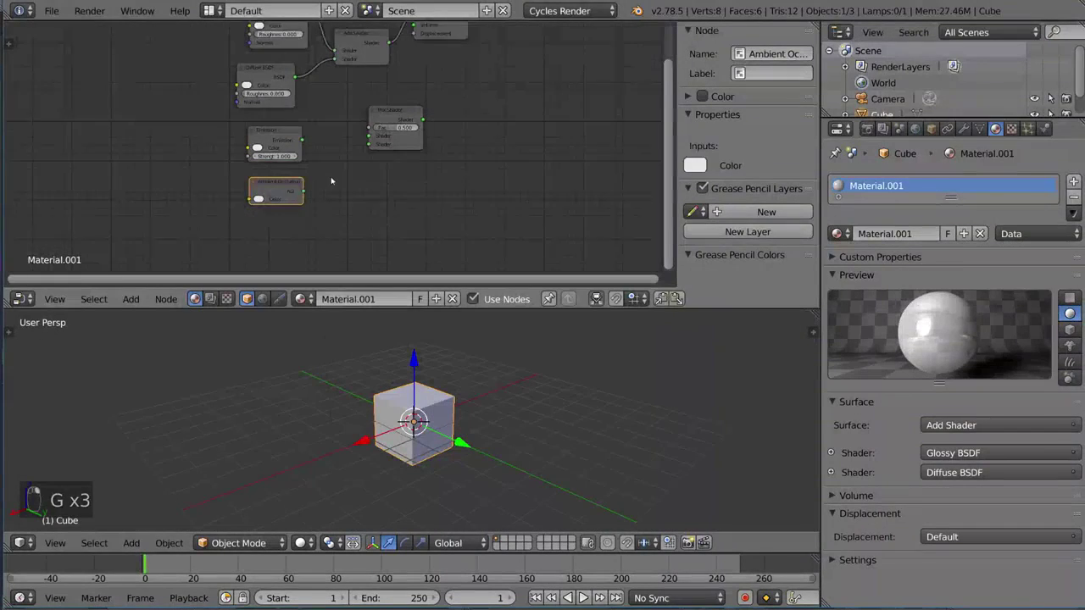
scroll(305, 208, "up", 1)
scroll(581, 155, "up", 2)
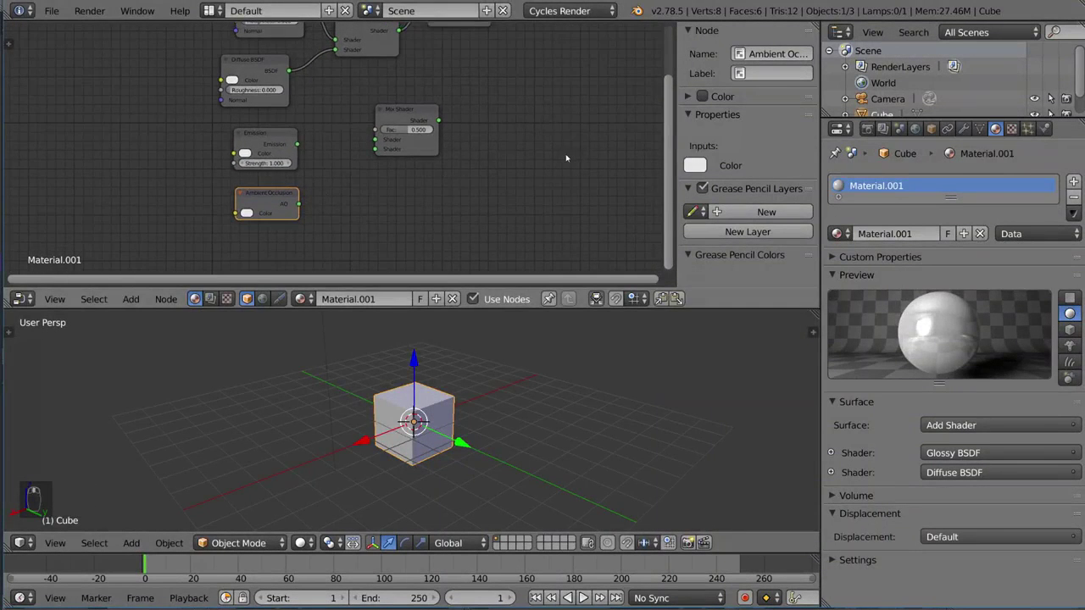
Insert the Mix Shader between the Add Shader and the Material Output, and link the Emission to its second Shader input.
right_click(433, 115)
middle_click_drag(434, 115, 467, 150)
key("g")
left_click(483, 91)
scroll(464, 152, "down", 1)
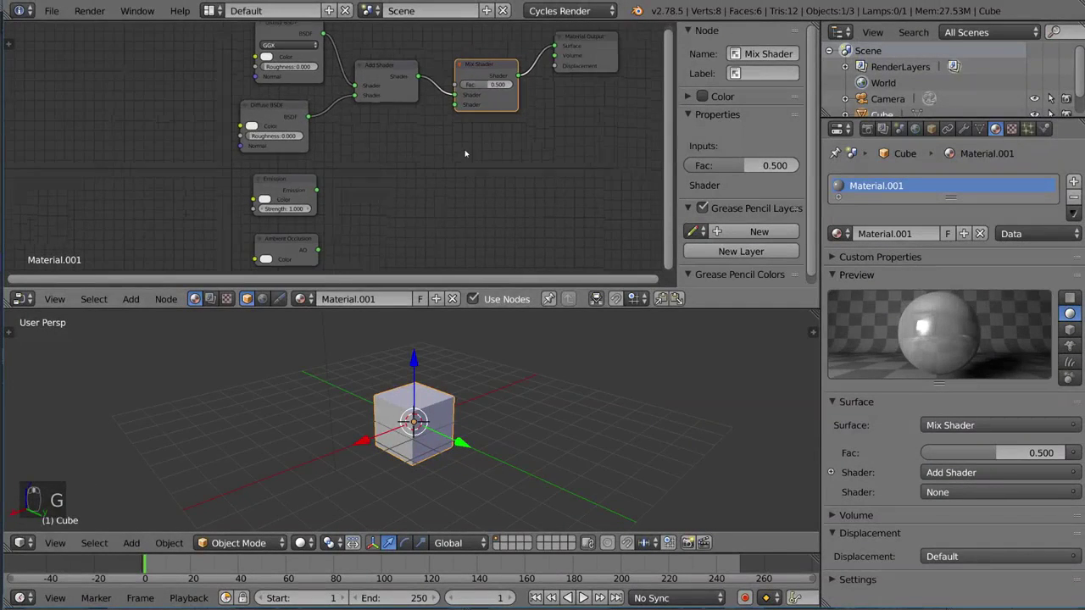
left_click_drag(318, 190, 453, 106)
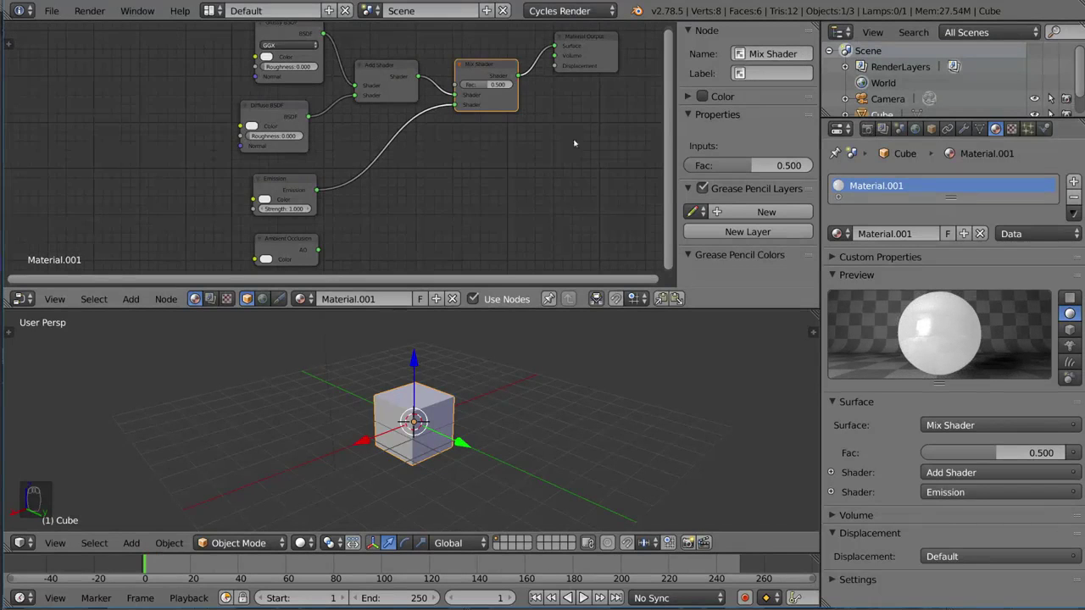
Try the Mix Shader's Fac at 1.000 and 0.000, and set it back to 0.5.
left_click_drag(480, 85, 502, 86)
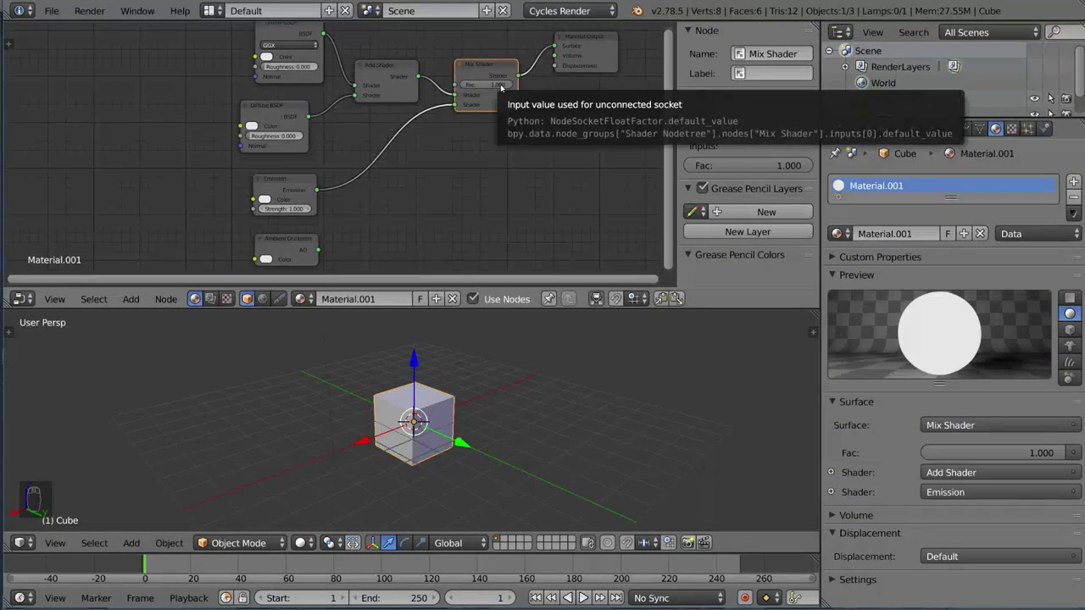
left_click_drag(501, 87, 460, 85)
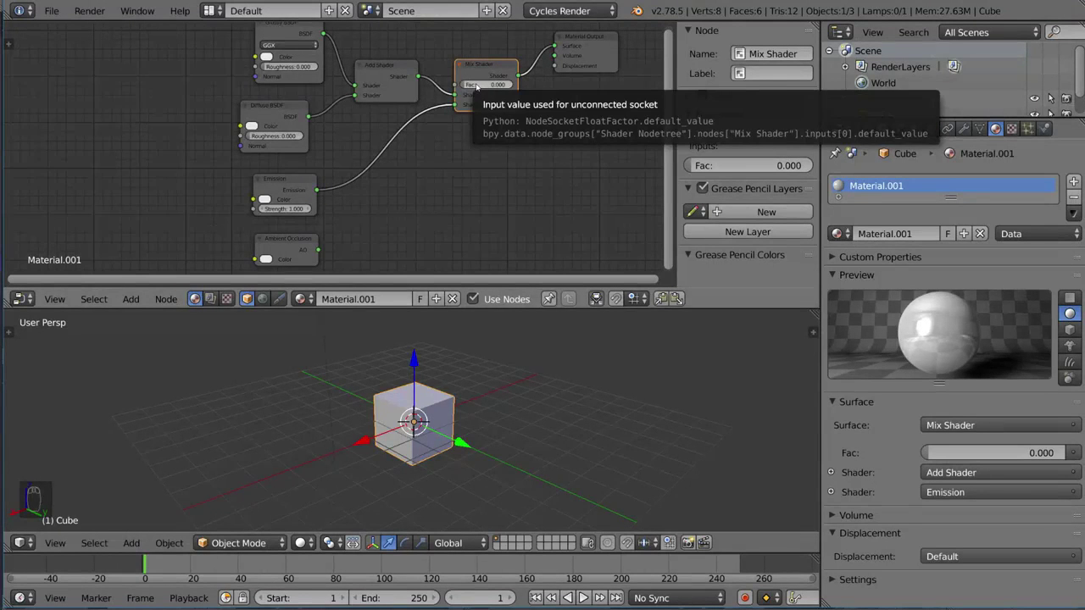
left_click(477, 87)
type("0.5")
key("Return")
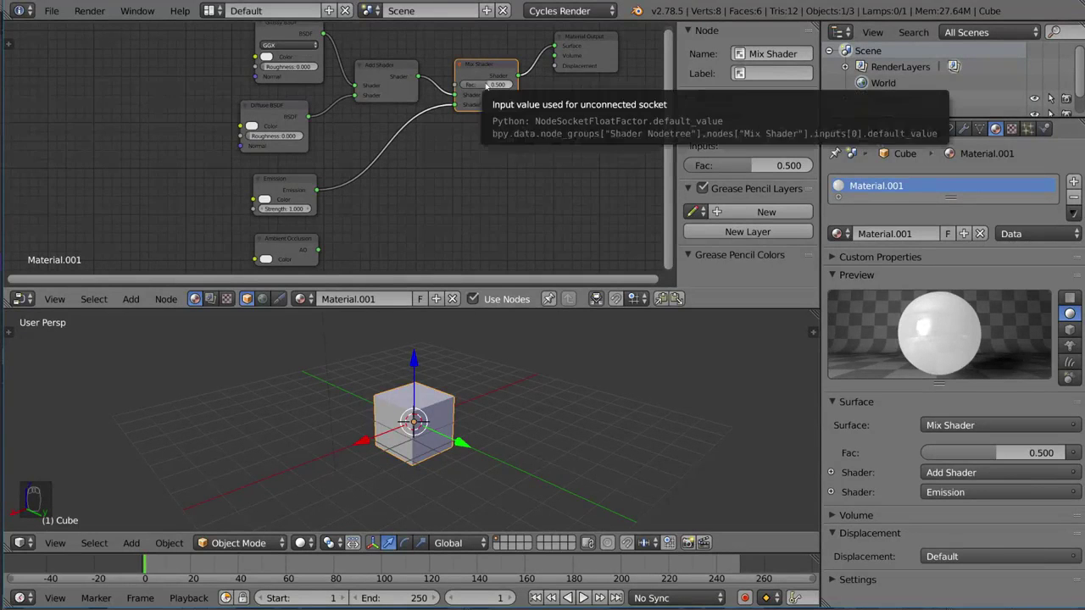
Duplicate the Mix Shader onto the link to the Material Output and connect the Ambient Occlusion to the copy's second Shader input.
key("shift+d")
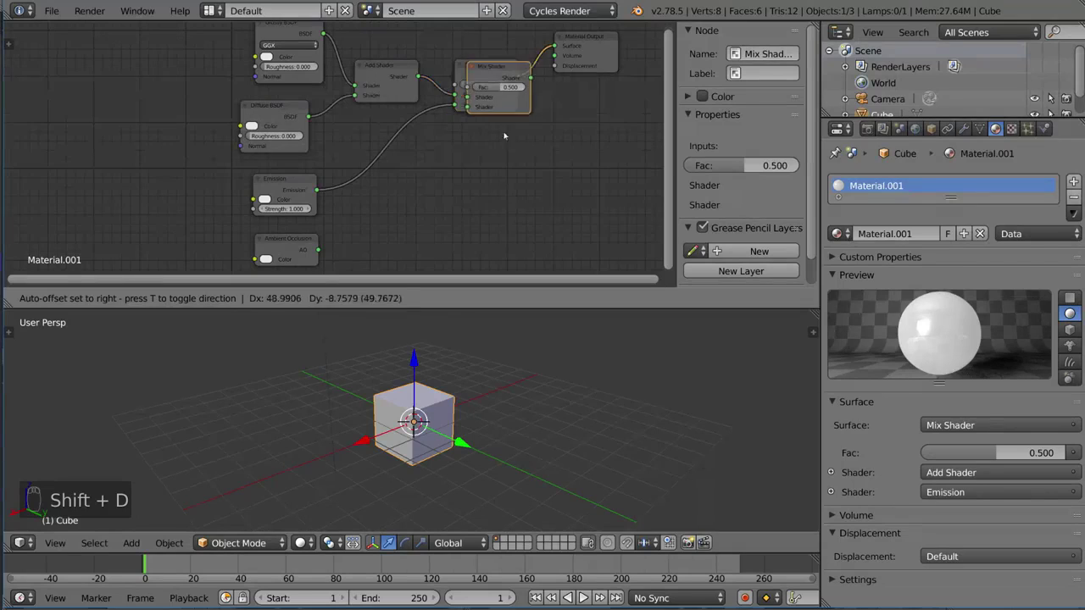
left_click(539, 135)
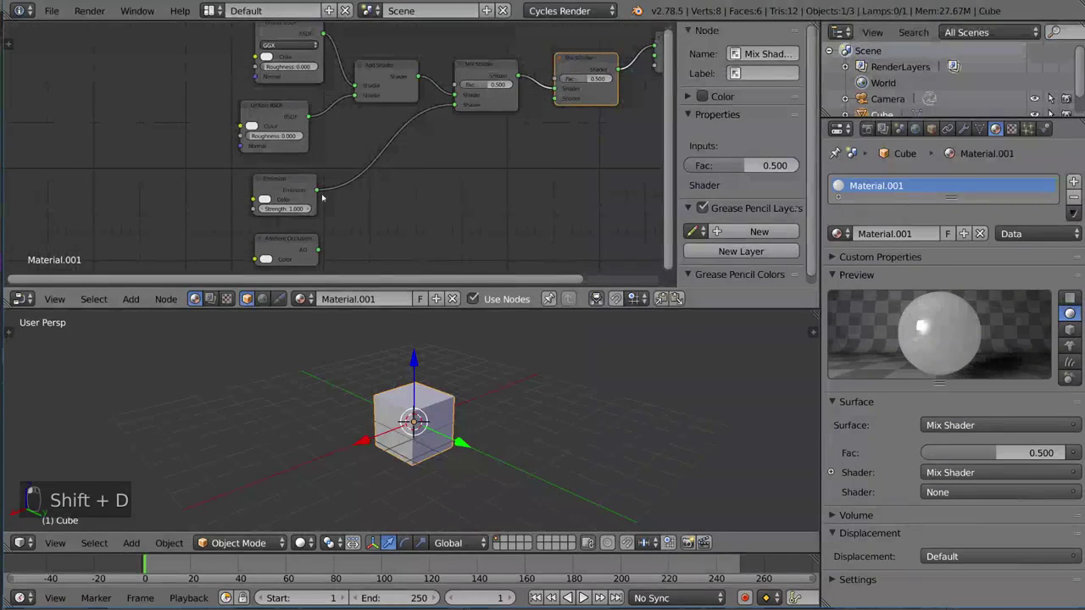
left_click_drag(317, 250, 556, 99)
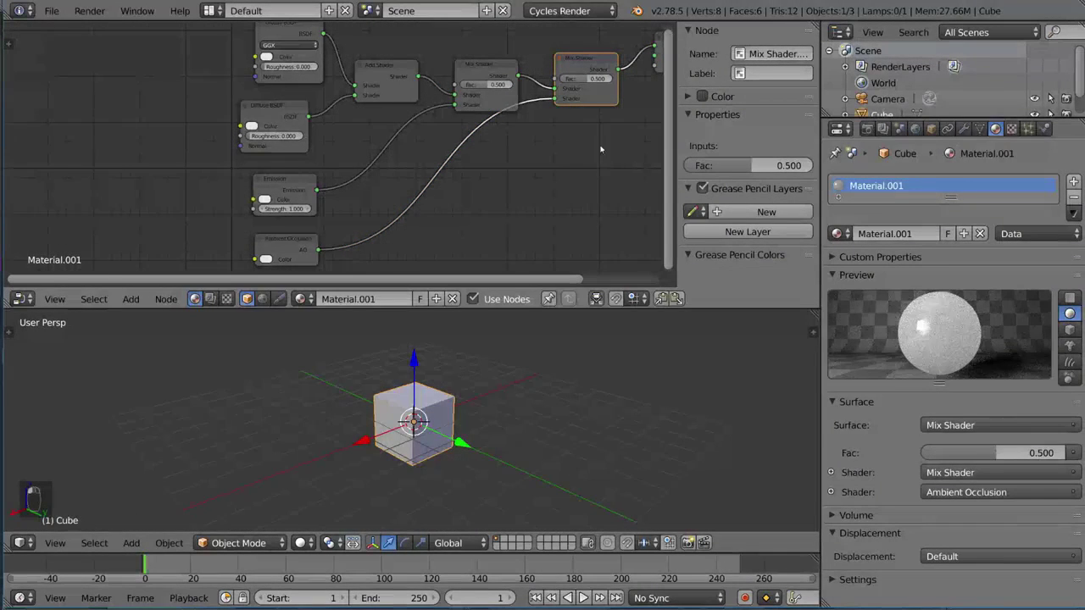
Add a Fresnel input node above the Add Shader and link its Fac output to the first Mix Shader's Fac.
middle_click_drag(580, 149, 555, 159)
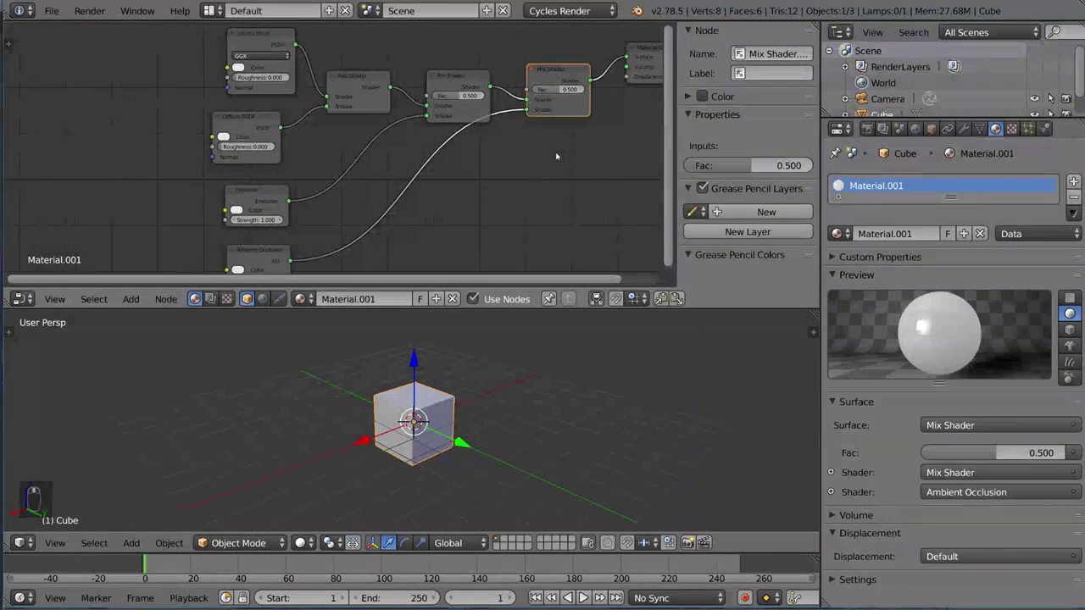
scroll(424, 157, "down", 1)
middle_click_drag(423, 157, 395, 152)
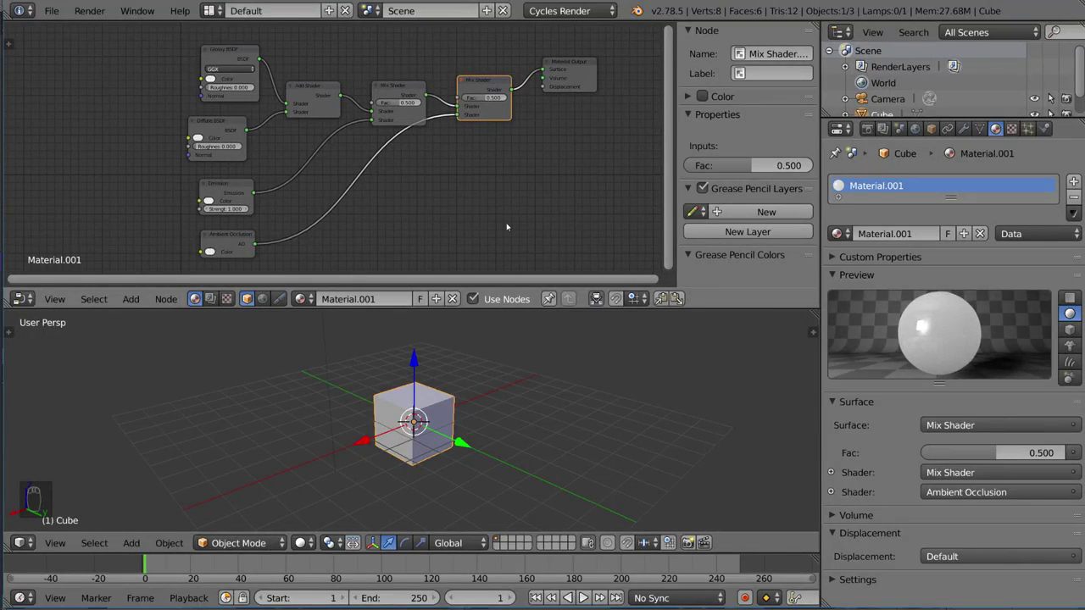
middle_click_drag(416, 119, 457, 177)
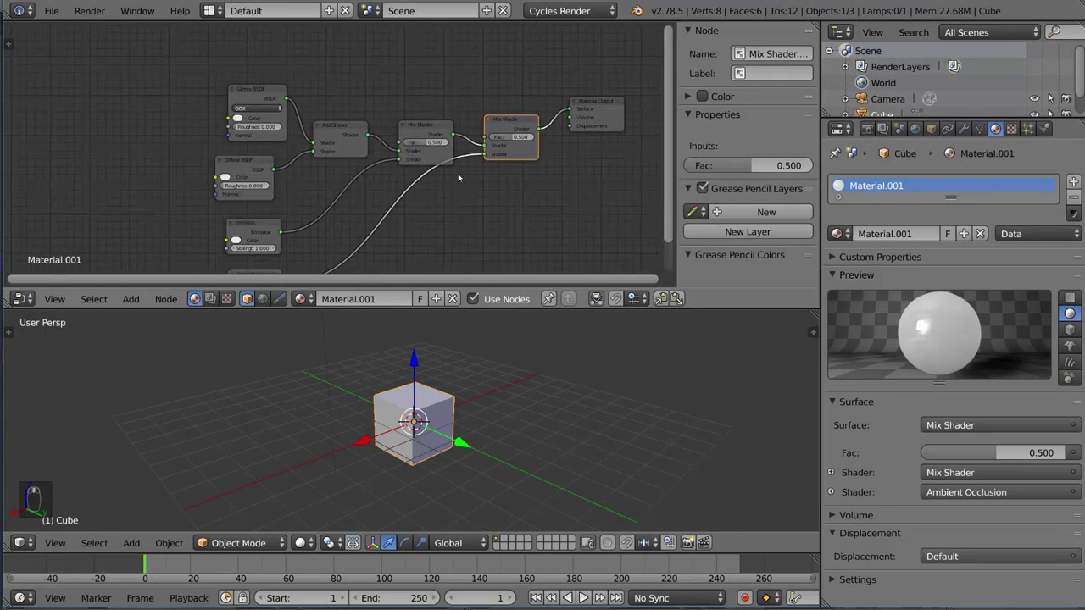
scroll(416, 144, "up", 1)
scroll(463, 159, "up", 1)
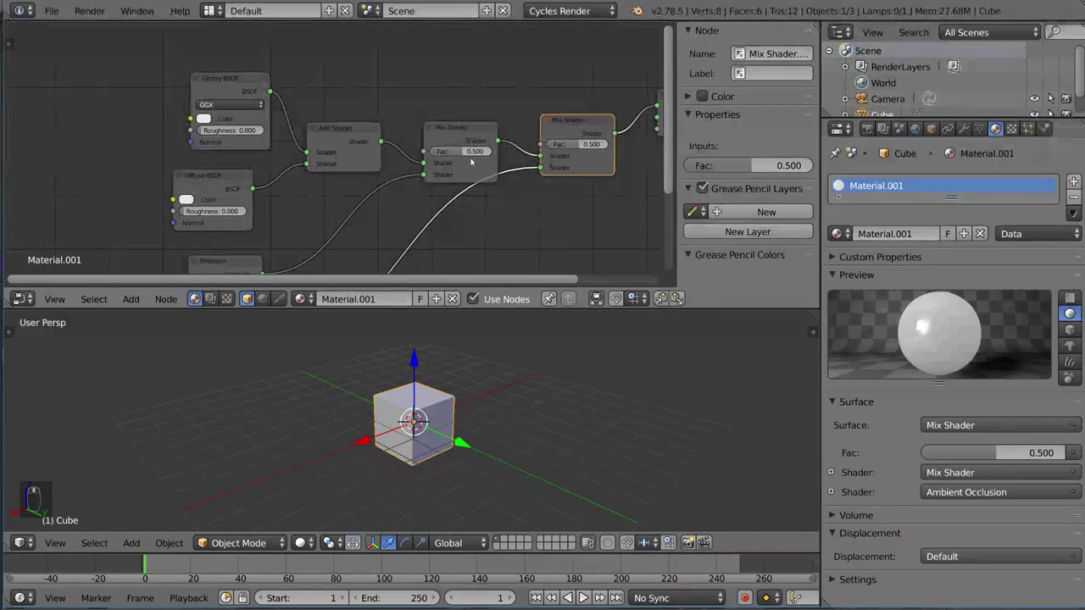
key("shift+a")
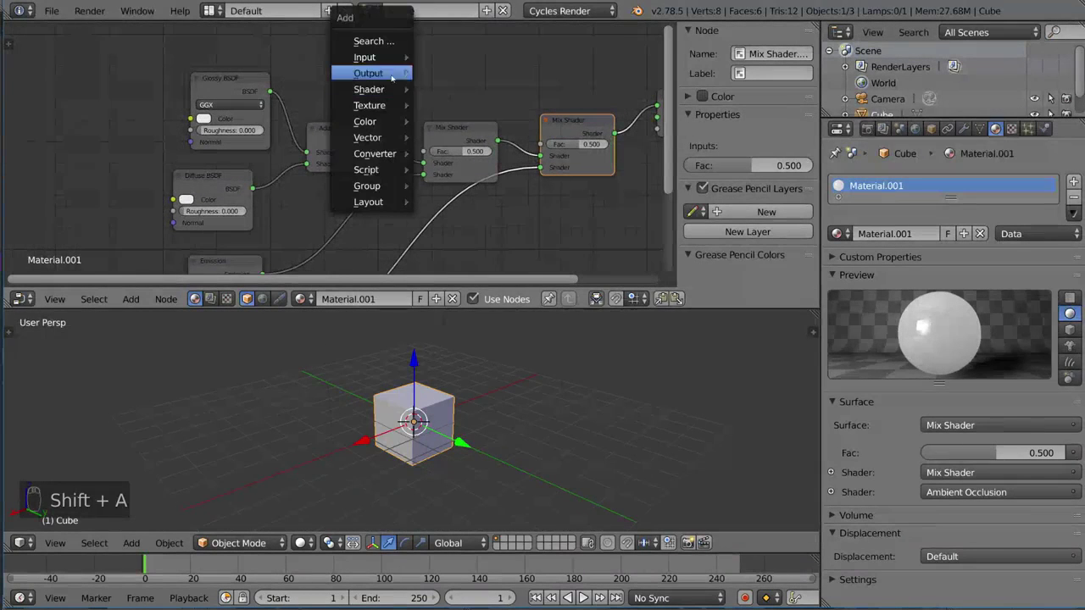
mouse_move(382, 63)
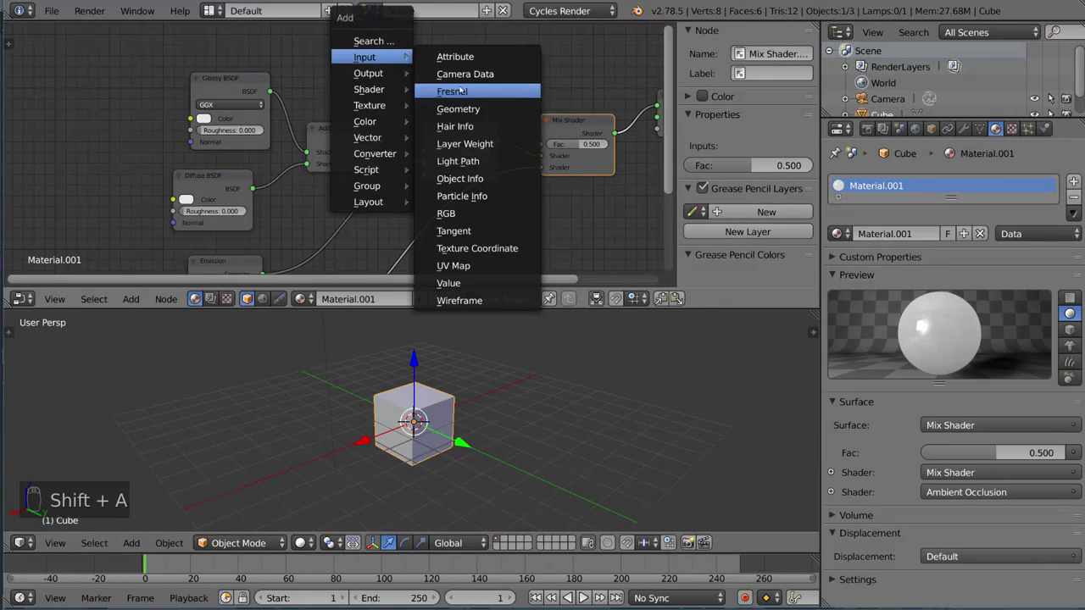
left_click(454, 91)
left_click_drag(402, 82, 424, 150)
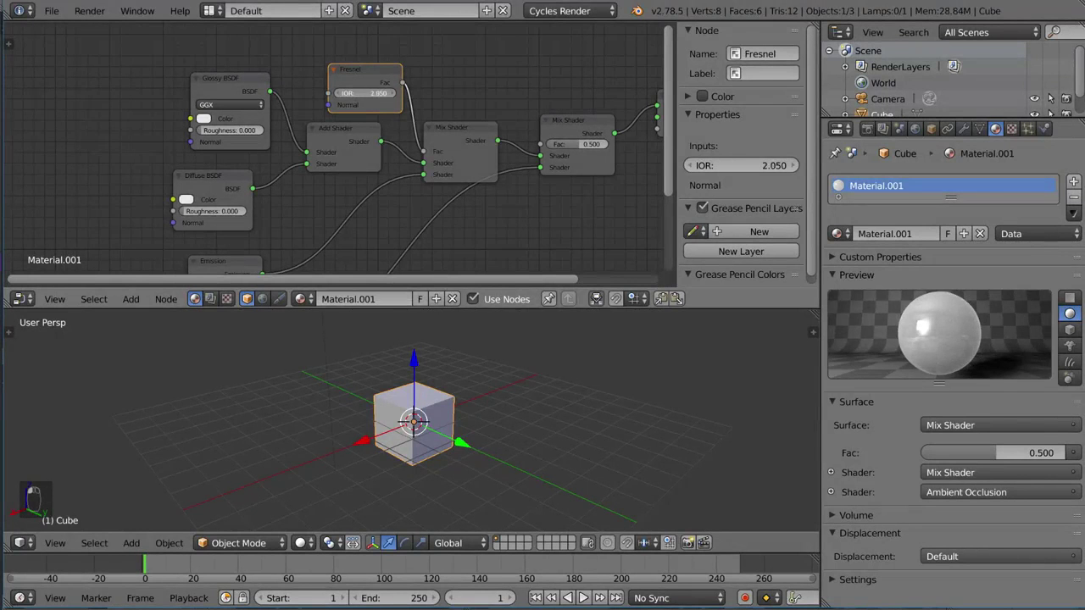
Try higher IOR values on the Fresnel node, including 5.850 and 5.050.
left_click_drag(365, 93, 392, 94)
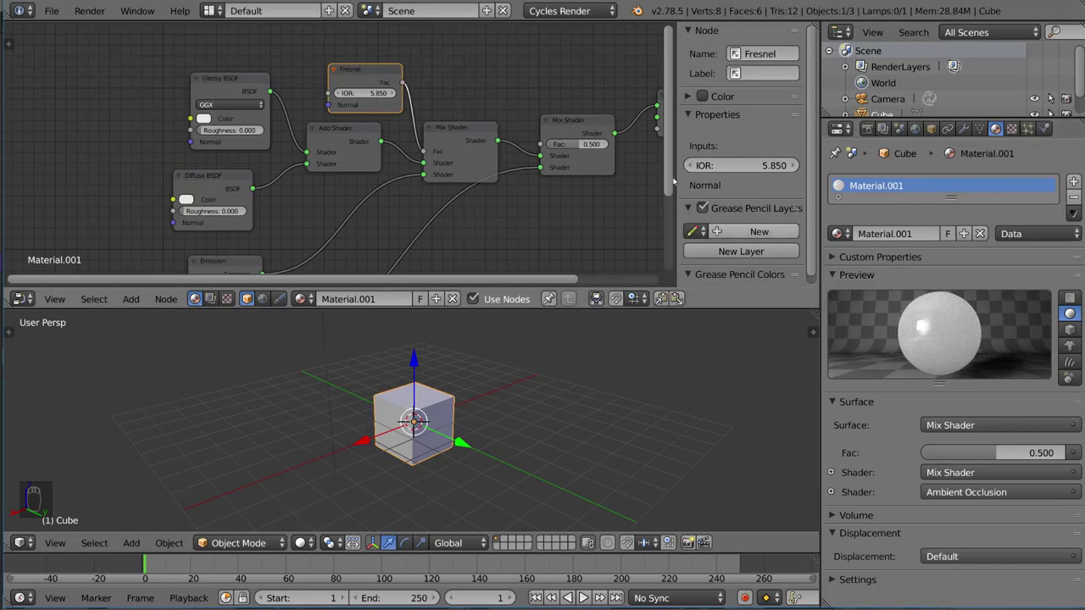
left_click_drag(366, 93, 398, 95)
left_click(370, 98)
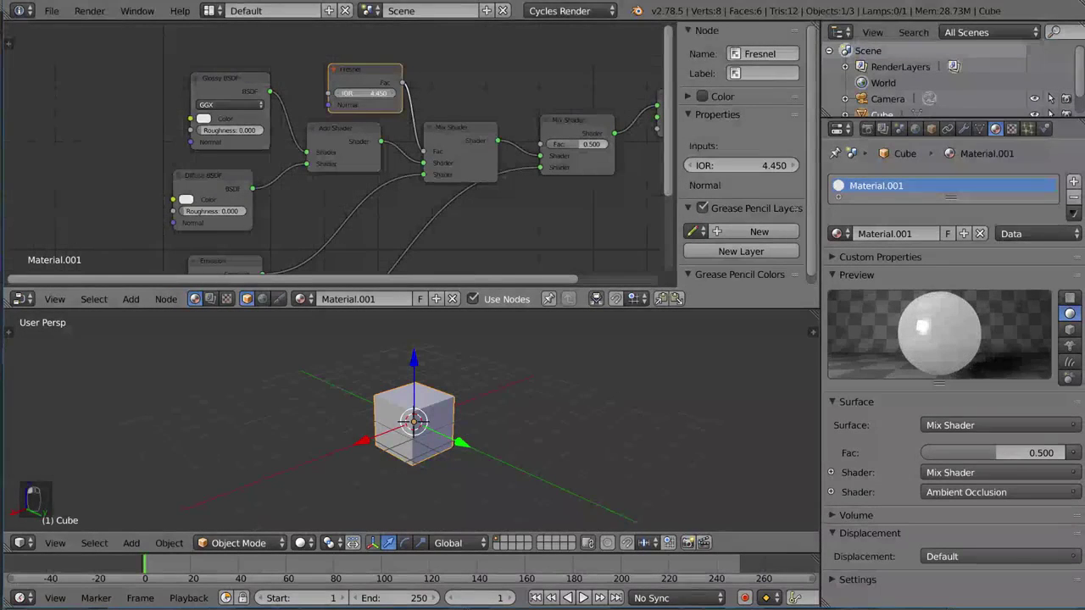
type("5.05")
key("Return")
Set the Fresnel node's IOR to 1.5.
left_click(369, 101)
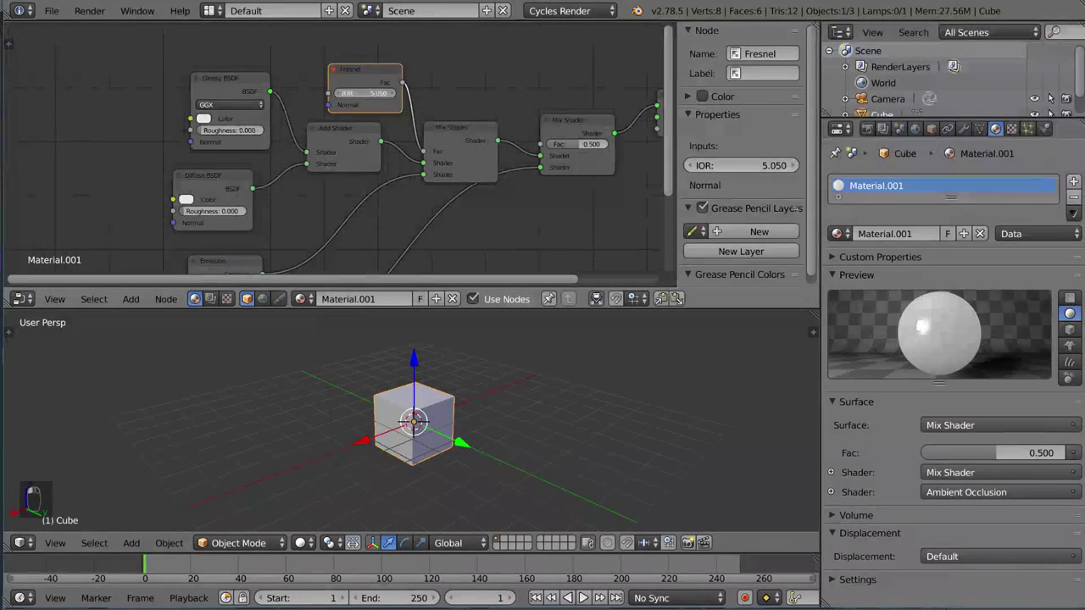
type("1.5")
key("Return")
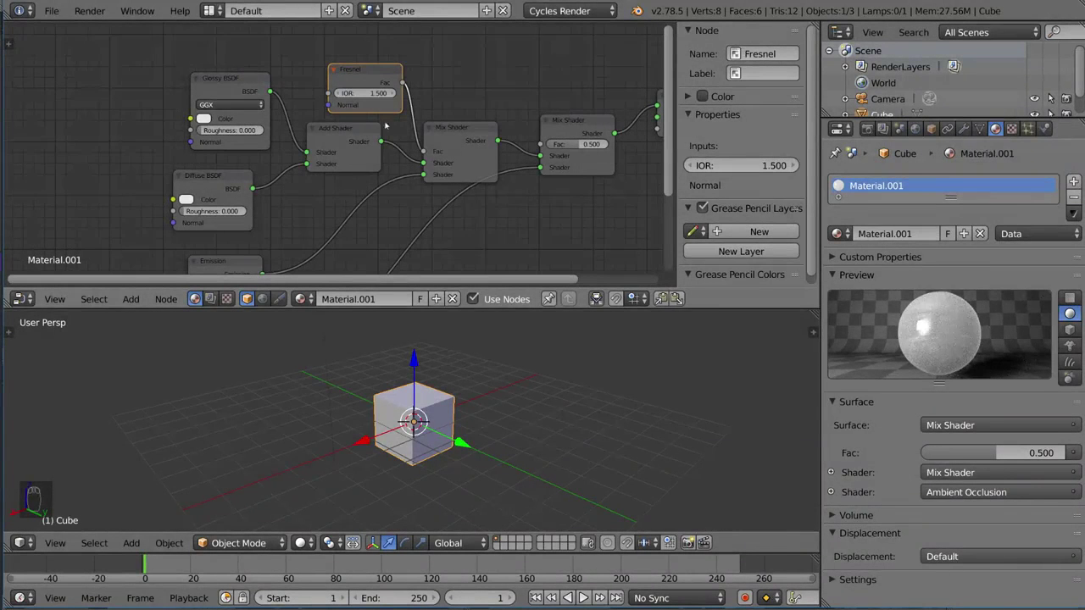